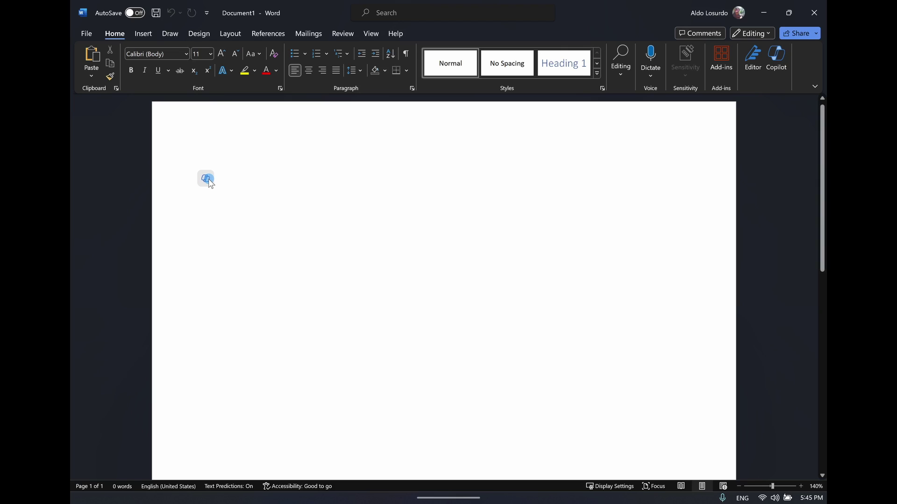
# Preview the inline Draft with Copilot prompt box, dismiss it, and open the Copilot chat for the document.
pyautogui.click(206, 178)
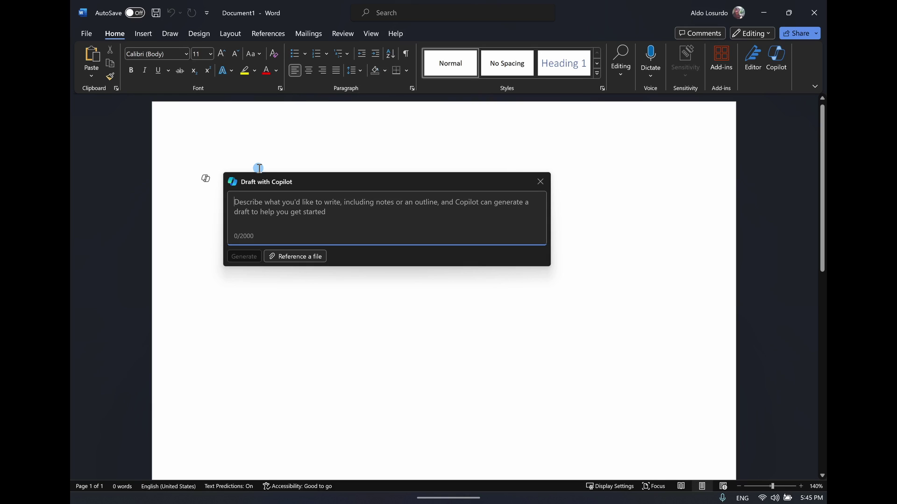
pyautogui.click(539, 181)
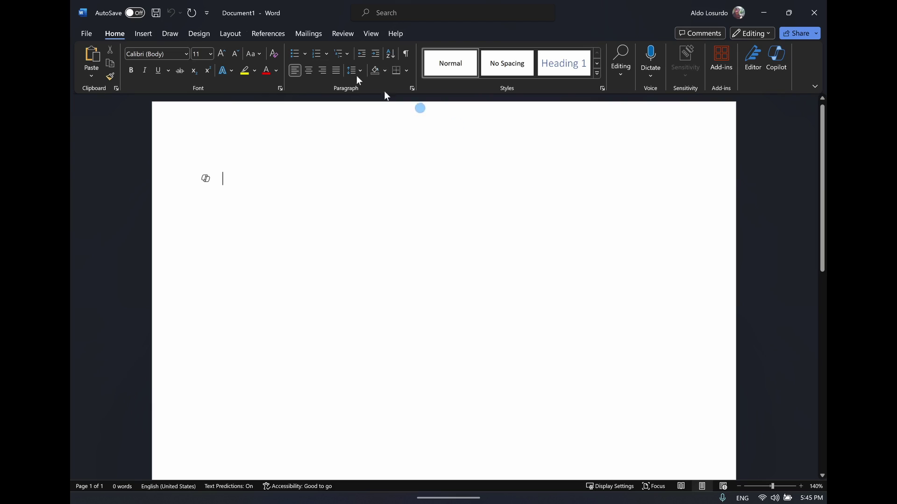
pyautogui.click(773, 61)
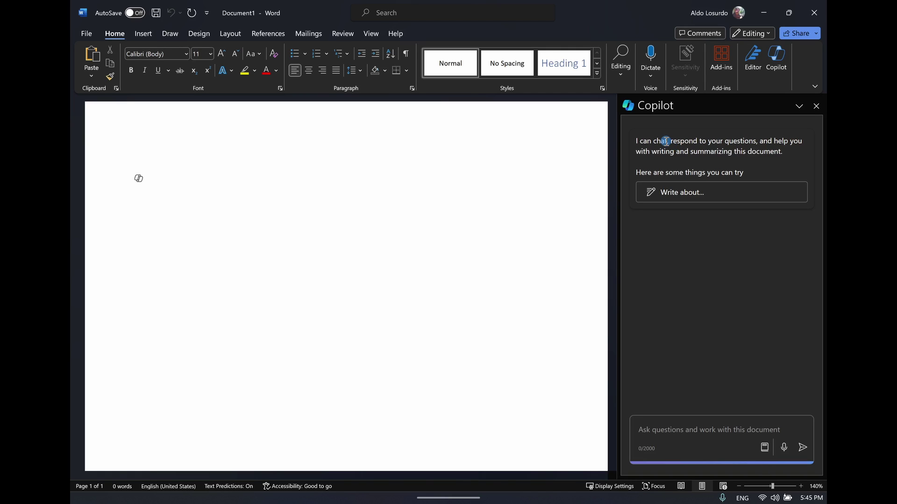
pyautogui.click(708, 140)
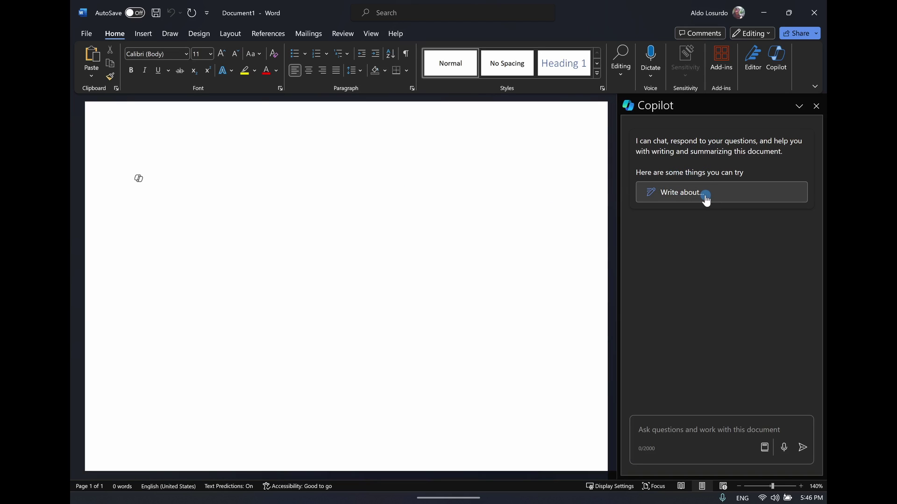
# Browse the Create and Ask example prompts in the Copilot chat.
pyautogui.click(763, 449)
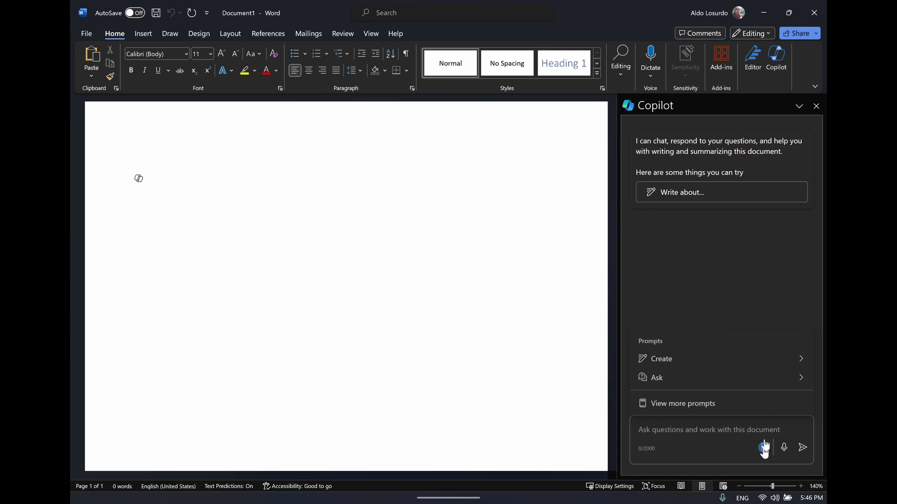
pyautogui.click(767, 367)
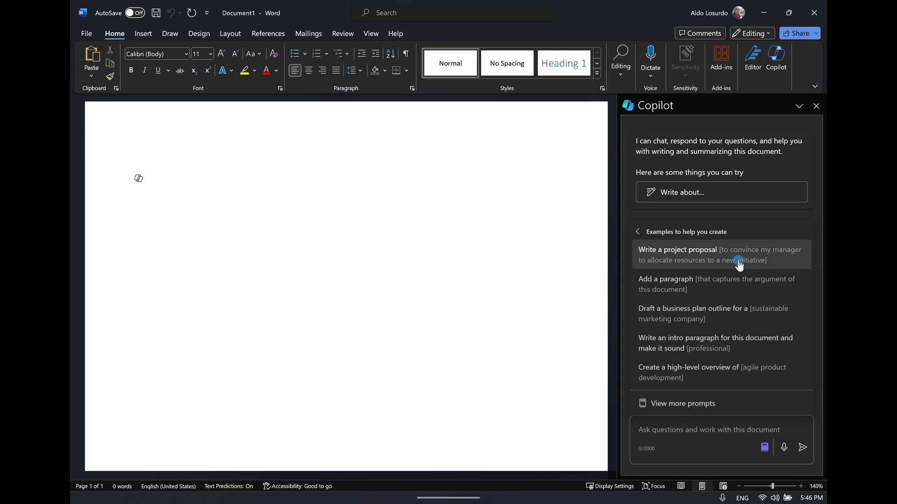
pyautogui.click(636, 231)
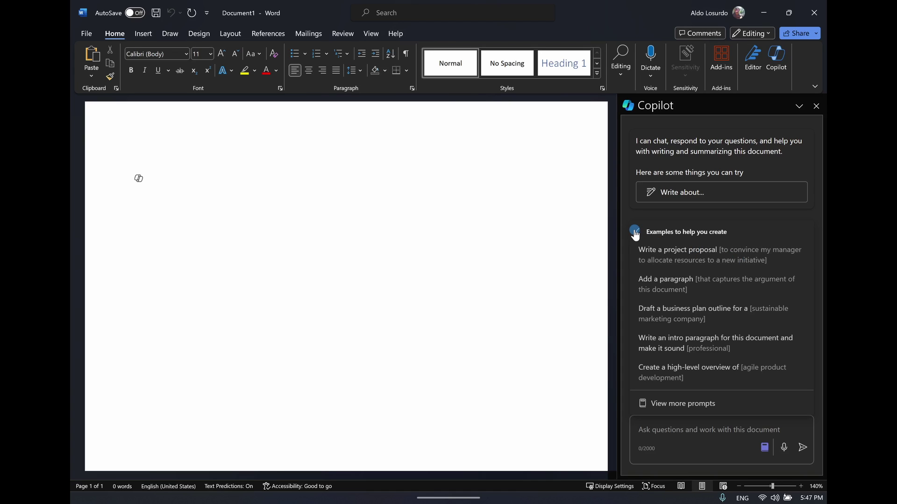
pyautogui.click(737, 376)
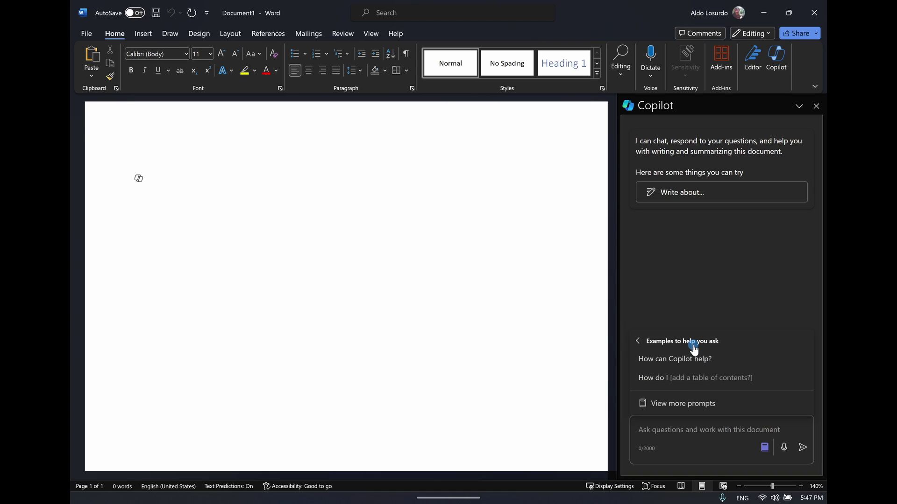
pyautogui.click(638, 341)
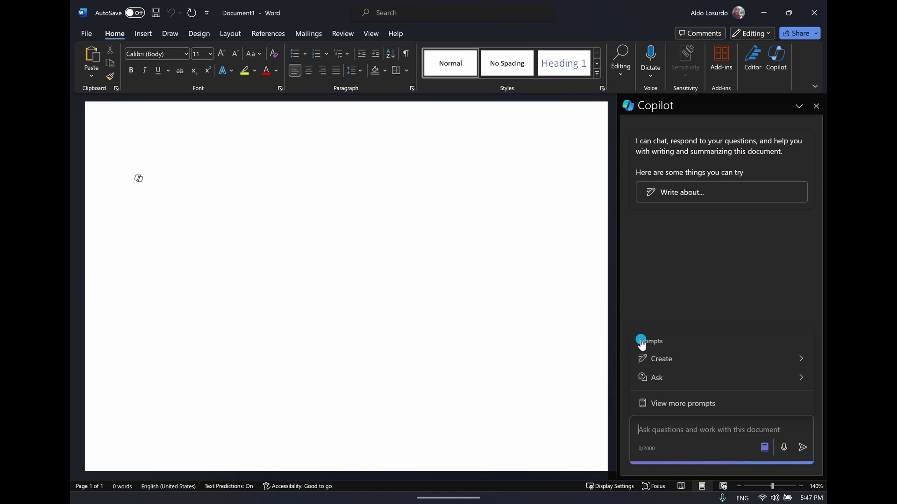
# Open the full Copilot Lab prompt collection and save the "Write an introduction" prompt.
pyautogui.click(699, 404)
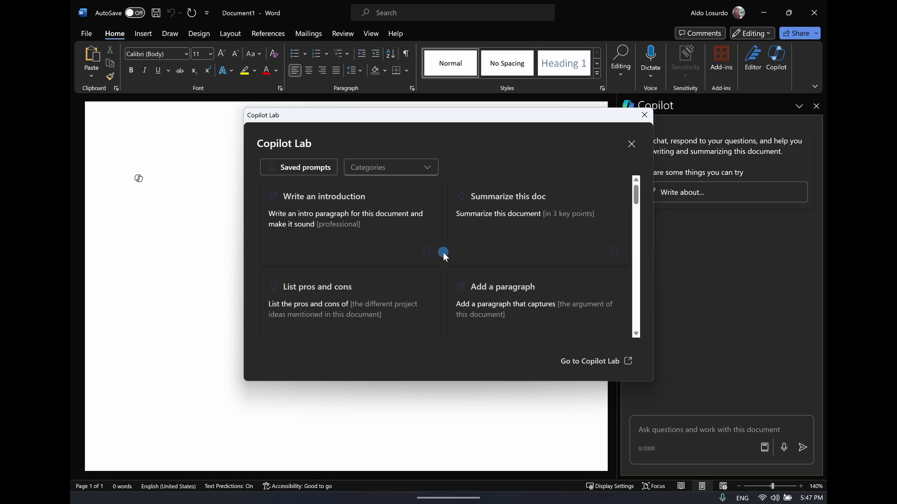
pyautogui.click(427, 253)
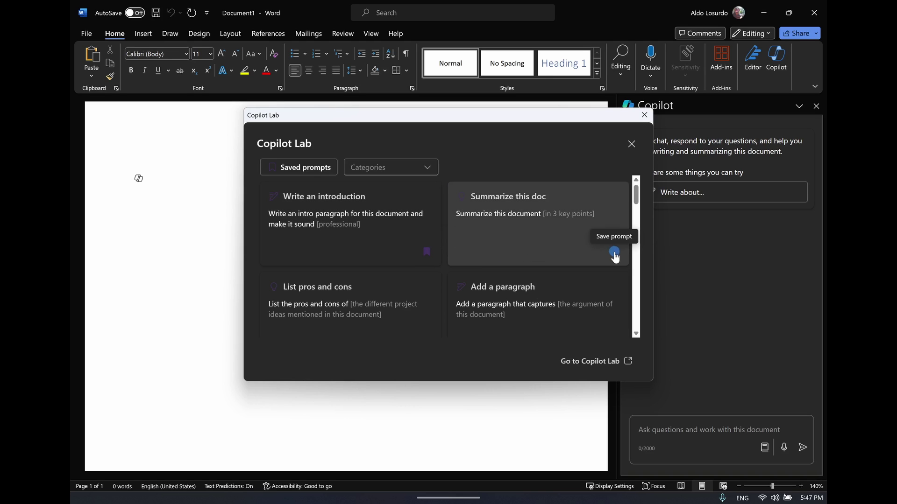
pyautogui.click(421, 254)
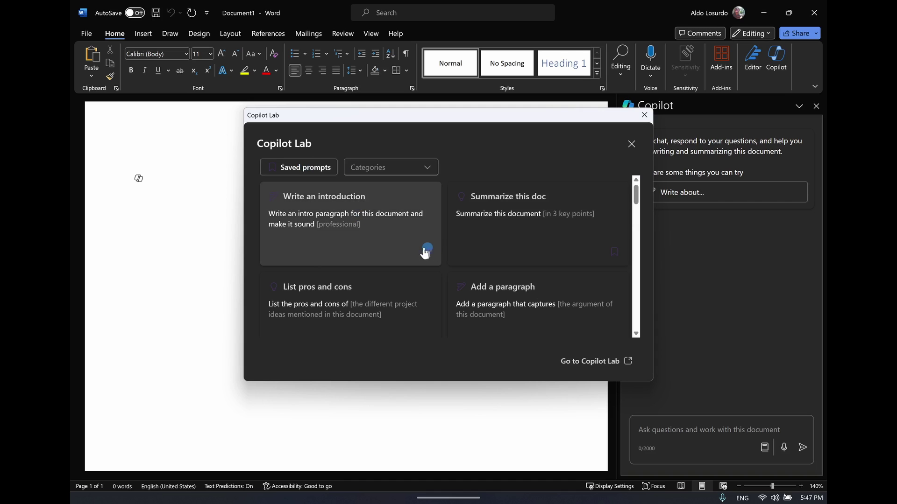
# Show only the saved prompts, return to the full collection, and look through the prompt category filter options.
pyautogui.click(288, 168)
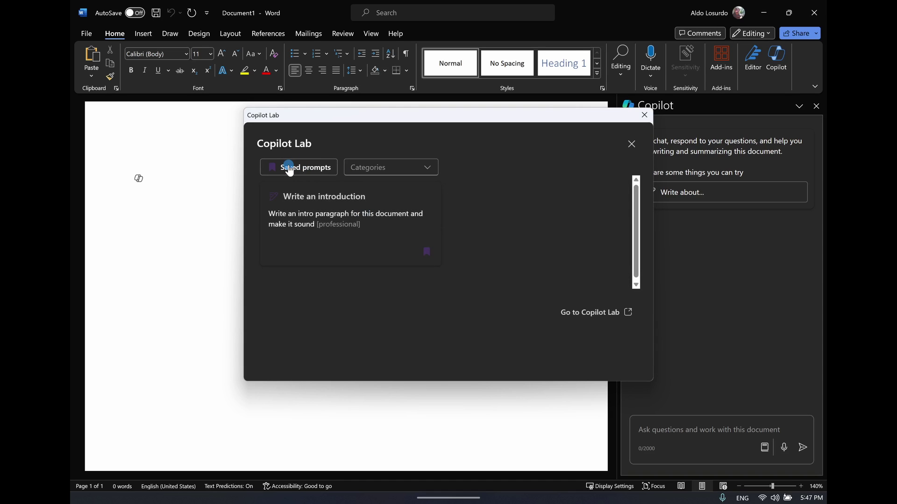
pyautogui.click(289, 167)
pyautogui.click(417, 167)
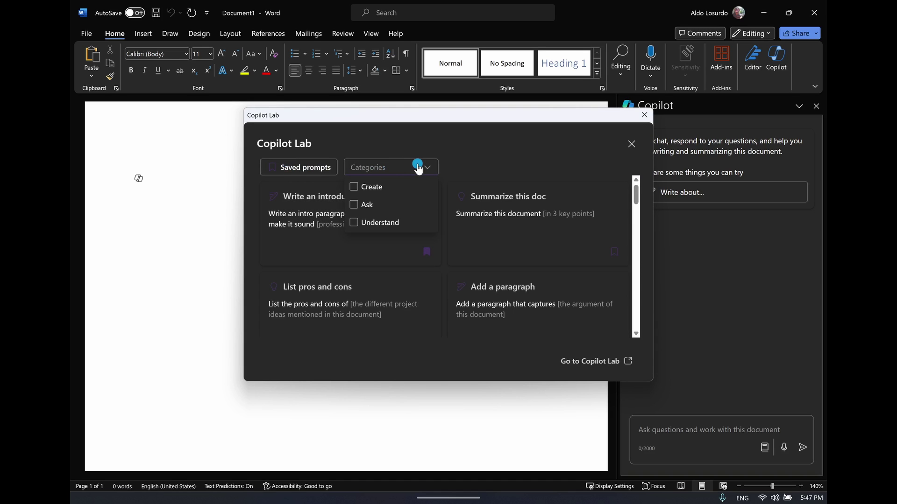
pyautogui.click(382, 211)
pyautogui.click(383, 210)
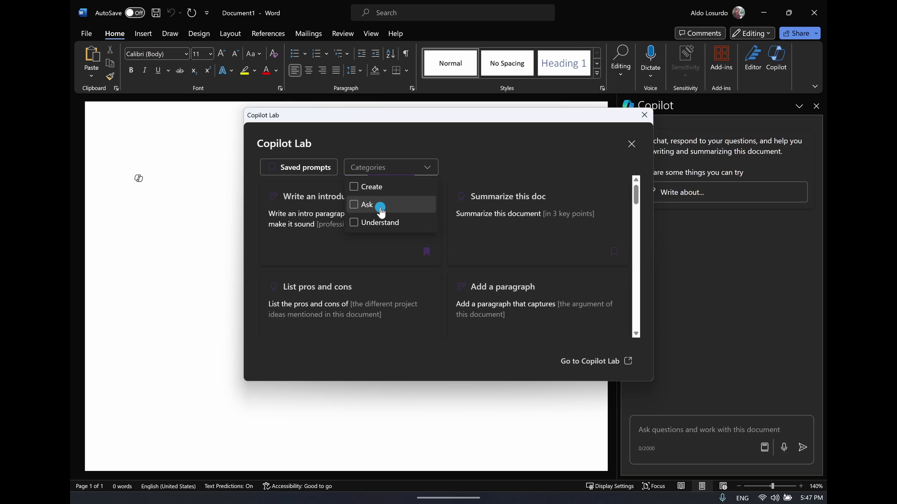
pyautogui.click(467, 154)
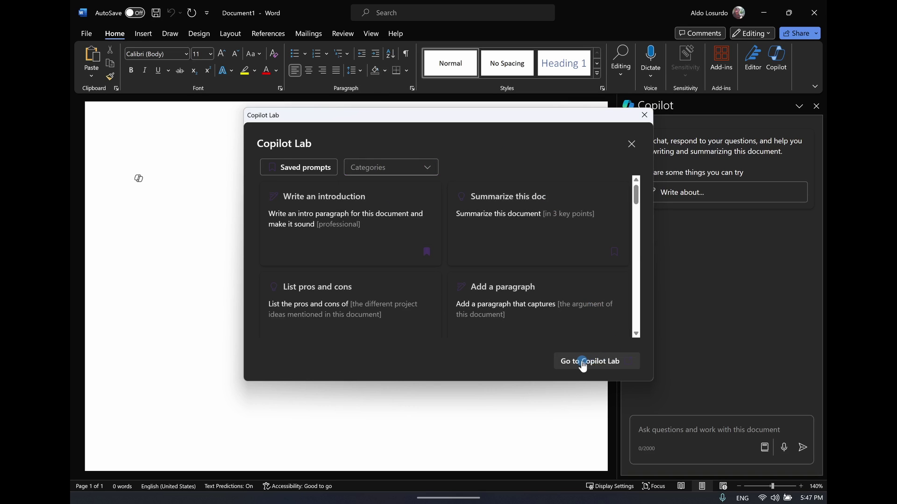
# View the online Copilot Lab page in the browser and close it to return to Word.
pyautogui.click(597, 362)
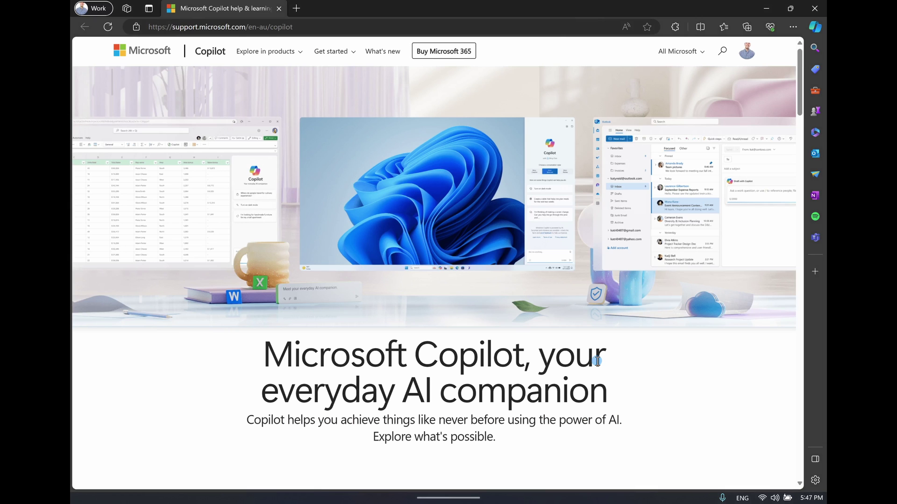
pyautogui.click(812, 8)
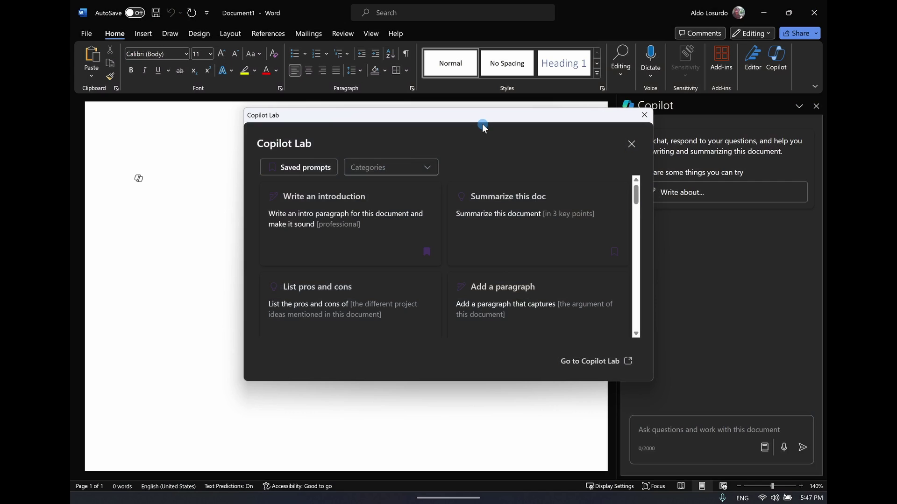
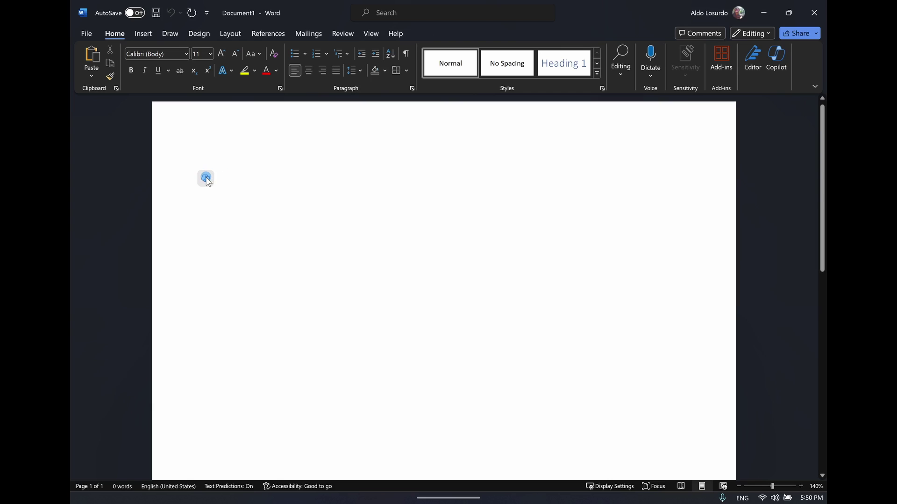
# Start an inline Copilot draft prompt reading "Create a business for deploying copilot to all our sale team members. Make sure to".
pyautogui.click(206, 178)
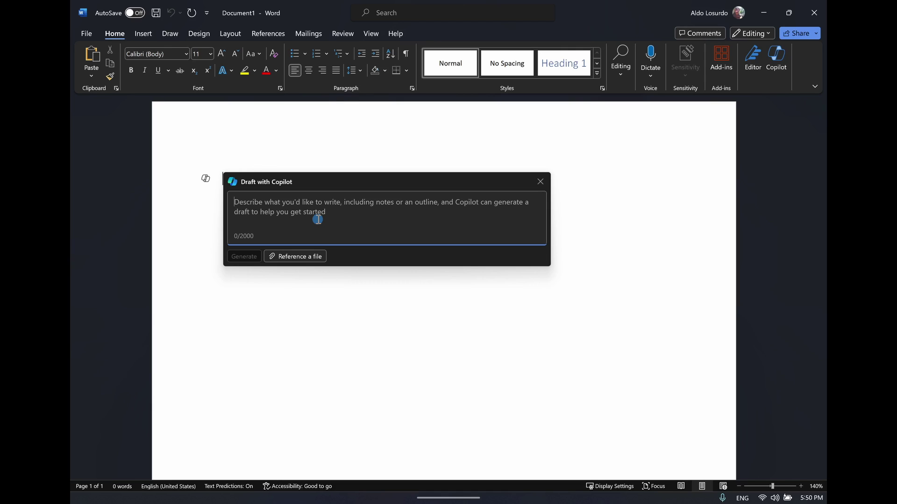
pyautogui.write('Create a business for deployme')
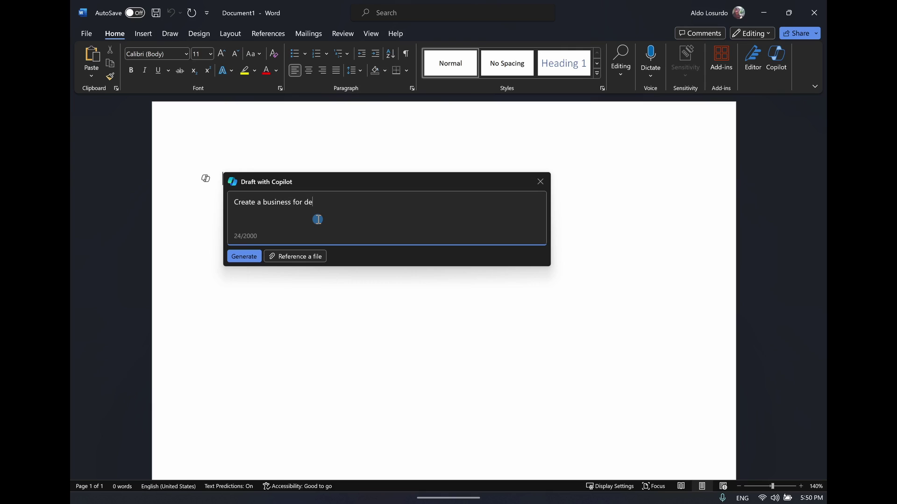
pyautogui.press('BackSpace')
pyautogui.press('BackSpace')
pyautogui.write('ing copilot to all our sale team ')
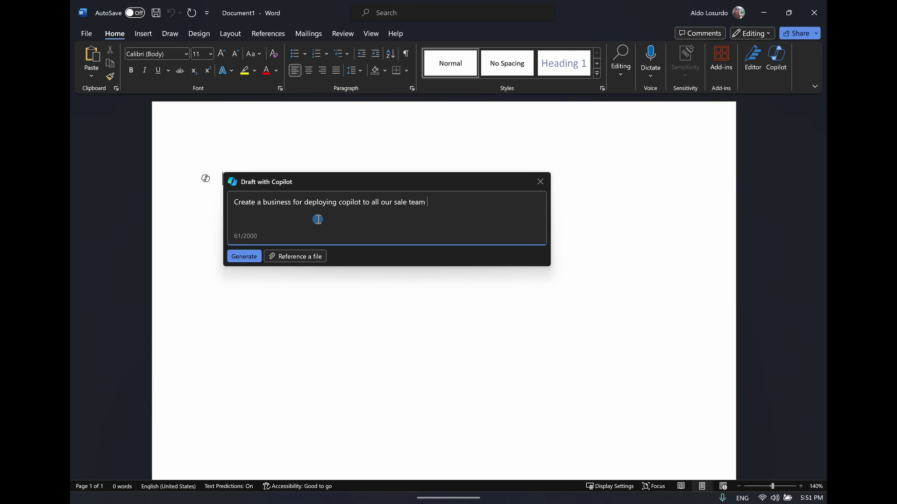
pyautogui.write('members. Make sure to ')
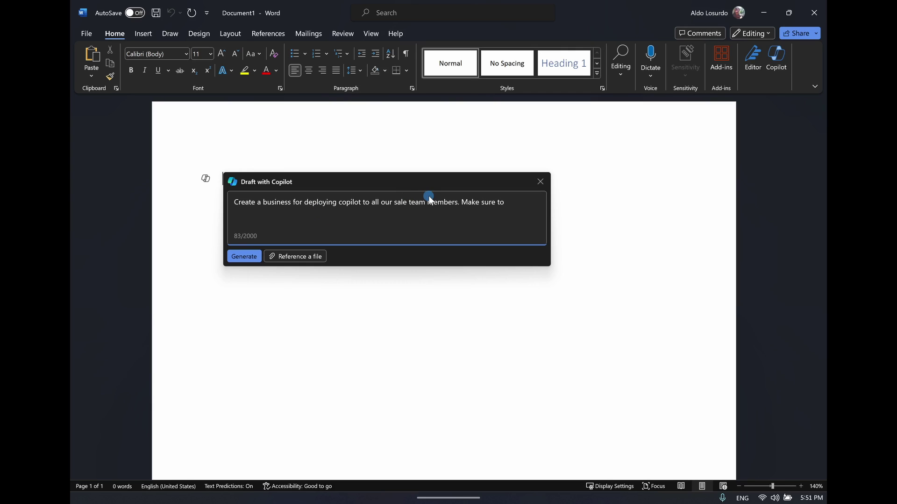
# Complete the draft prompt with "talk about the benefits of copilot as well as some possible issues that we may need to overcome.".
pyautogui.write('talk about the beenfits')
pyautogui.hotkey('ctrl', 'shift', 'Left')
pyautogui.write('benefits of cop')
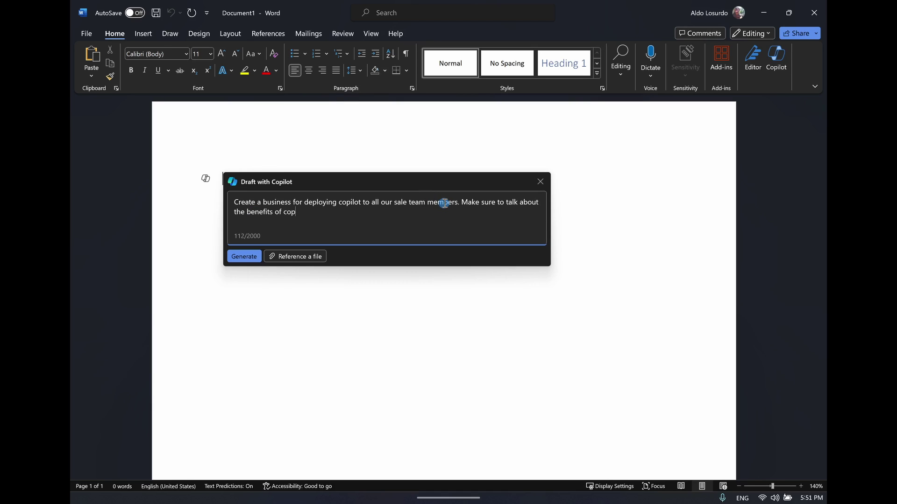
pyautogui.write('ilot, bus')
pyautogui.press('BackSpace')
pyautogui.press('BackSpace')
pyautogui.press('BackSpace')
pyautogui.press('BackSpace')
pyautogui.write('and')
pyautogui.press('BackSpace')
pyautogui.press('BackSpace')
pyautogui.write('s well s')
pyautogui.press('BackSpace')
pyautogui.write('as some possible issues that we may need to overcome.')
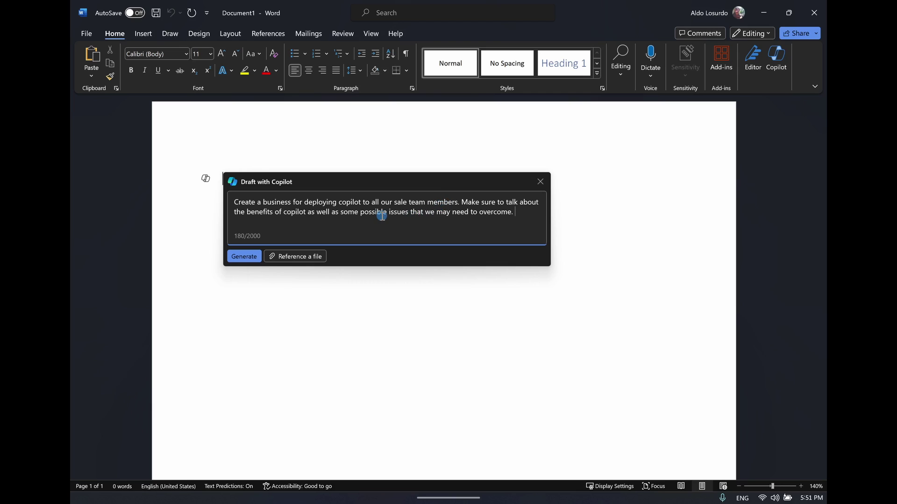
# Insert "plan" after "business" in the draft prompt and generate the document.
pyautogui.click(289, 200)
pyautogui.write('plan')
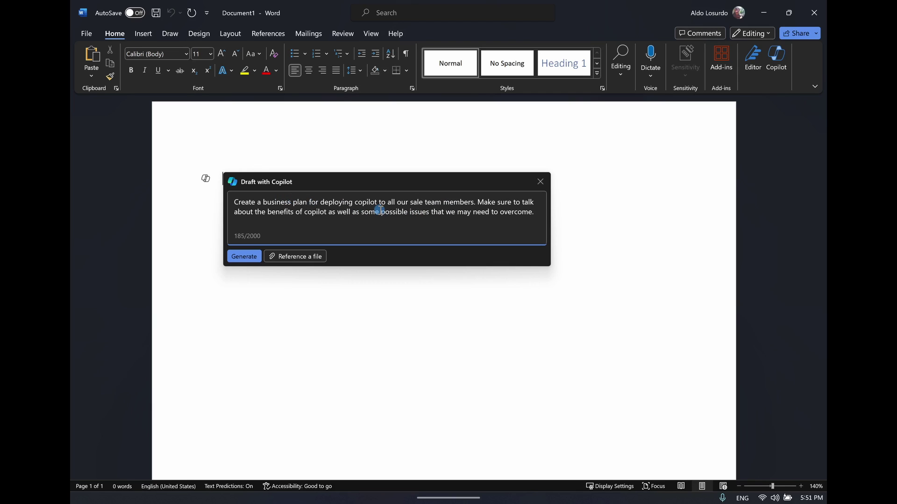
pyautogui.click(241, 257)
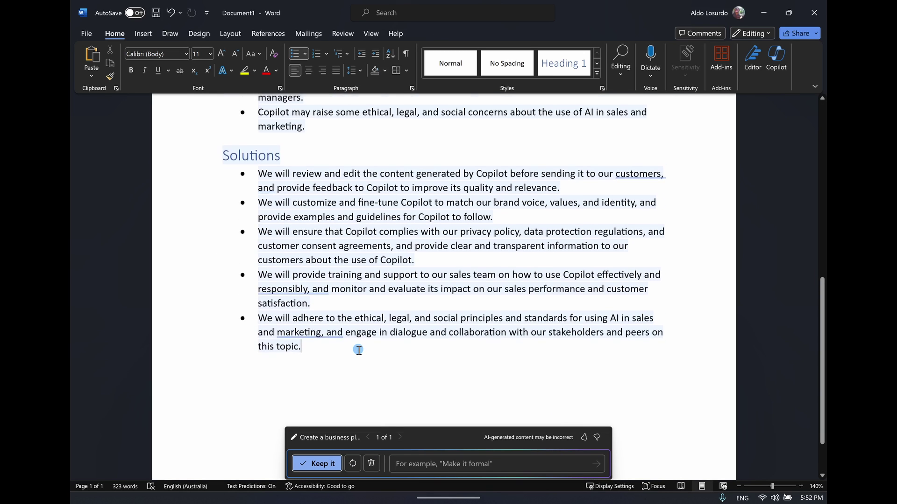
# Review the generated business plan and have Copilot regenerate it with the instruction "Make it more formal".
pyautogui.scroll(5, 358, 350)
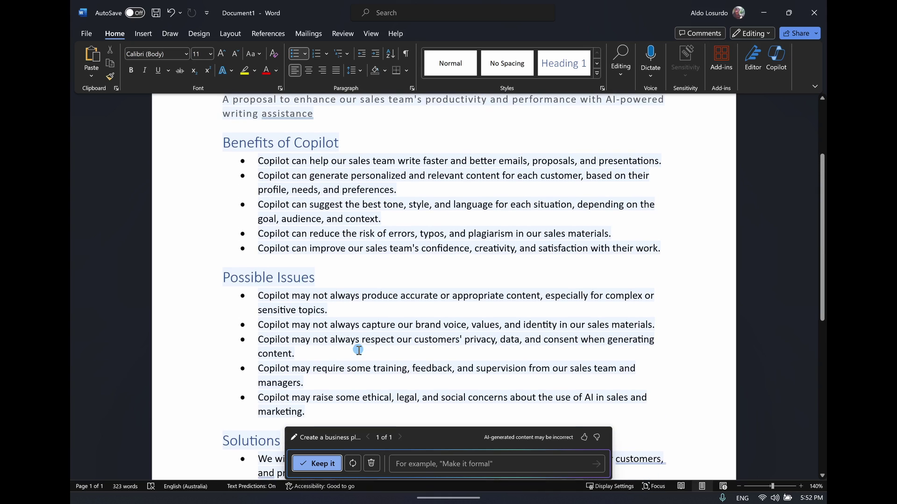
pyautogui.scroll(3, 358, 350)
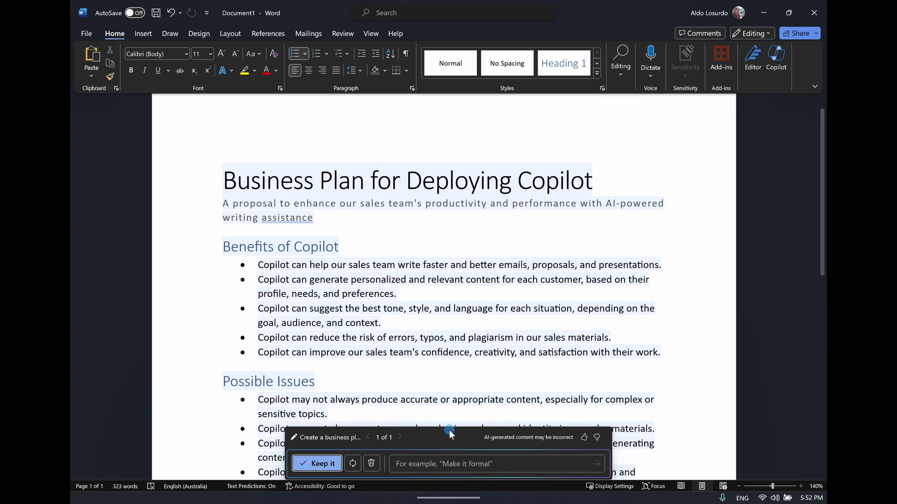
pyautogui.moveTo(440, 441); pyautogui.dragTo(442, 264)
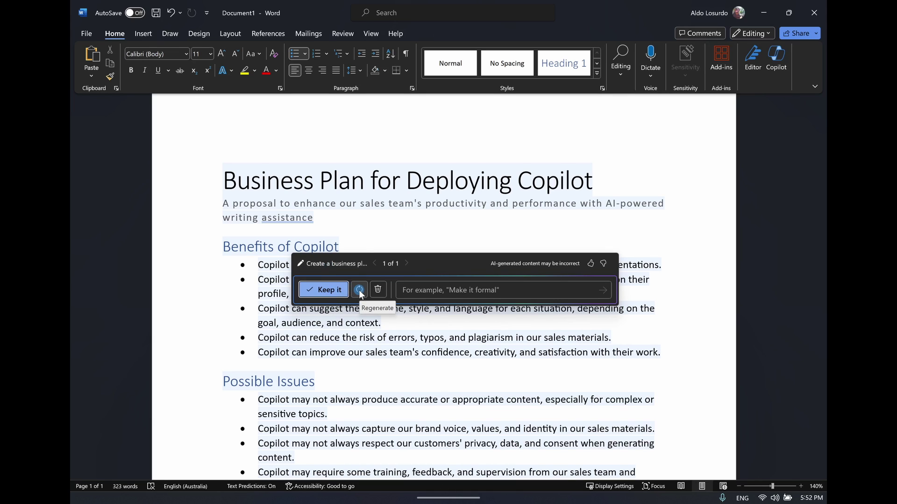
pyautogui.click(402, 265)
pyautogui.click(467, 288)
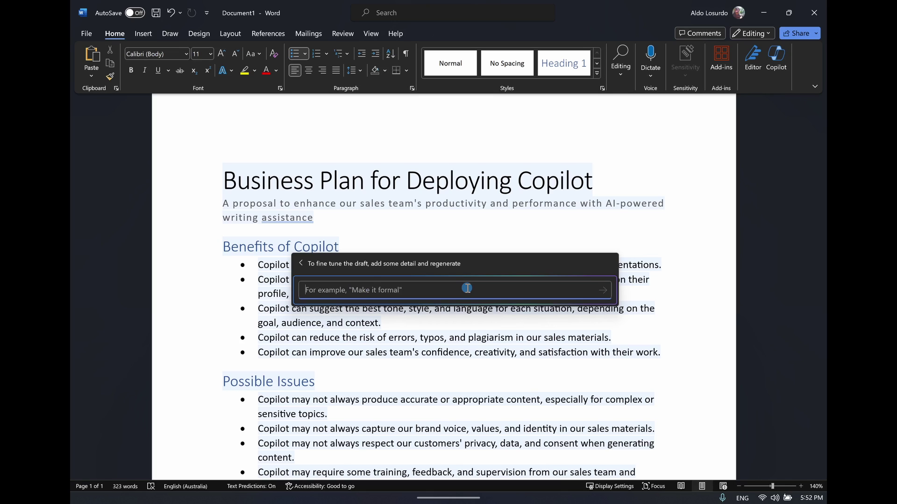
pyautogui.write('Make it more ')
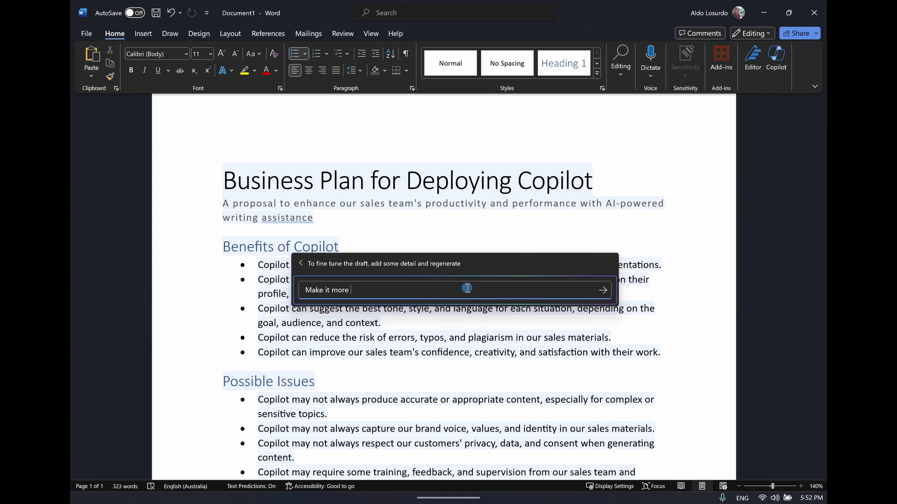
pyautogui.write('formal')
pyautogui.click(602, 290)
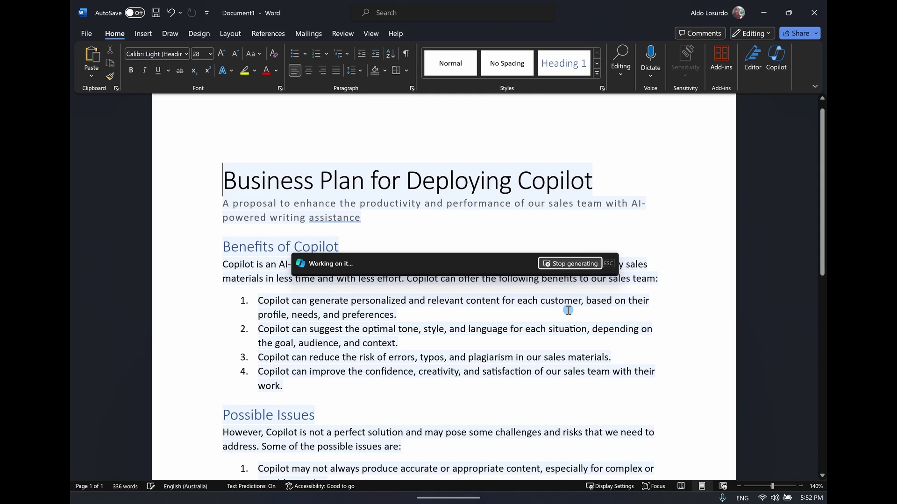
# Move the Copilot draft controls clear of the window's edge and switch back to the first draft version for comparison.
pyautogui.moveTo(436, 446); pyautogui.dragTo(450, 262)
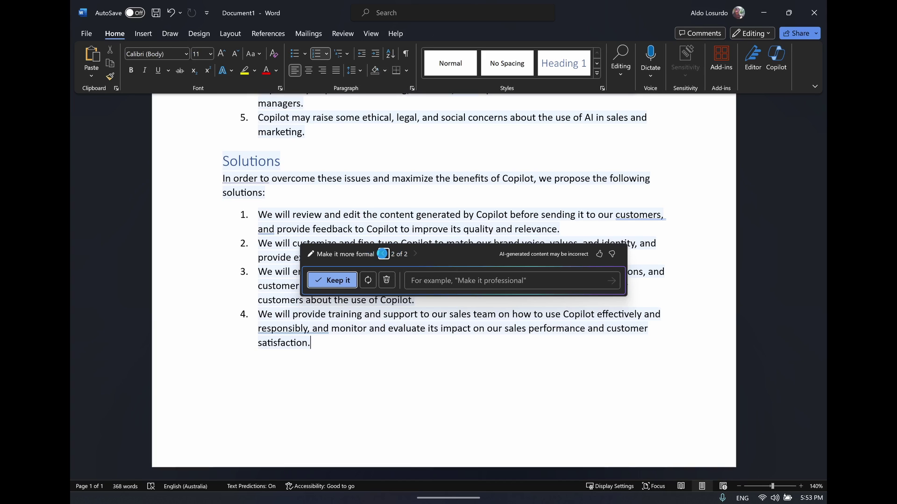
pyautogui.click(383, 254)
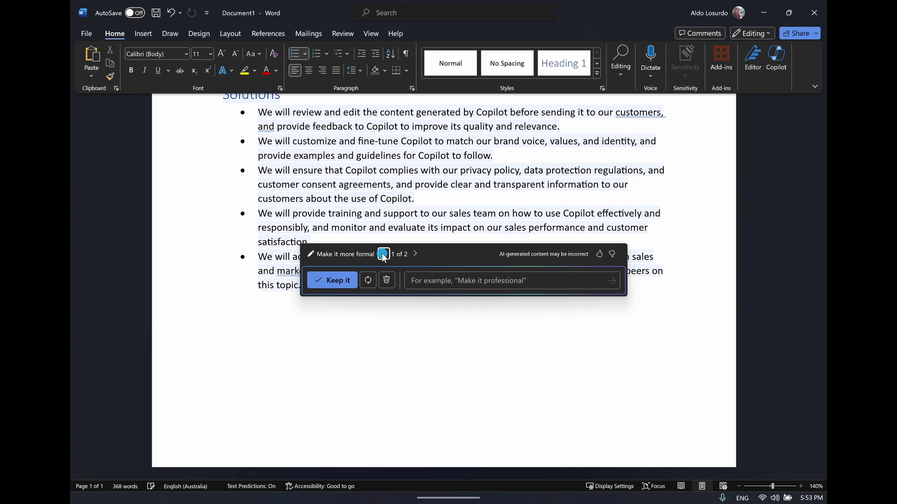
# Return to the second, more formal draft version, keep it and read through the finished business plan.
pyautogui.click(415, 255)
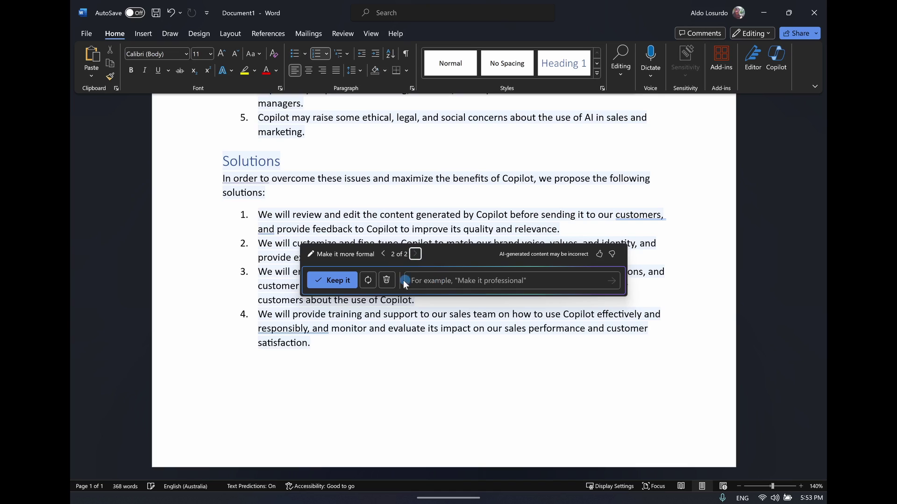
pyautogui.click(448, 281)
pyautogui.click(343, 282)
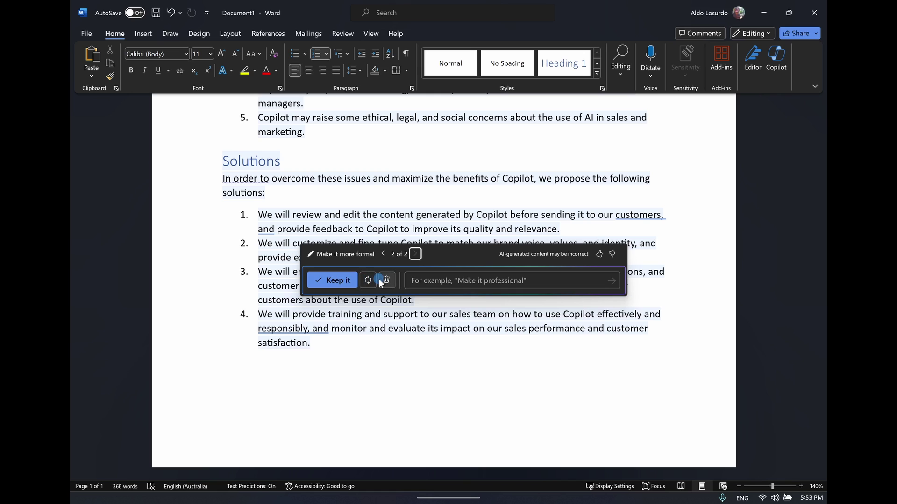
pyautogui.click(347, 281)
pyautogui.click(369, 340)
pyautogui.scroll(10, 369, 340)
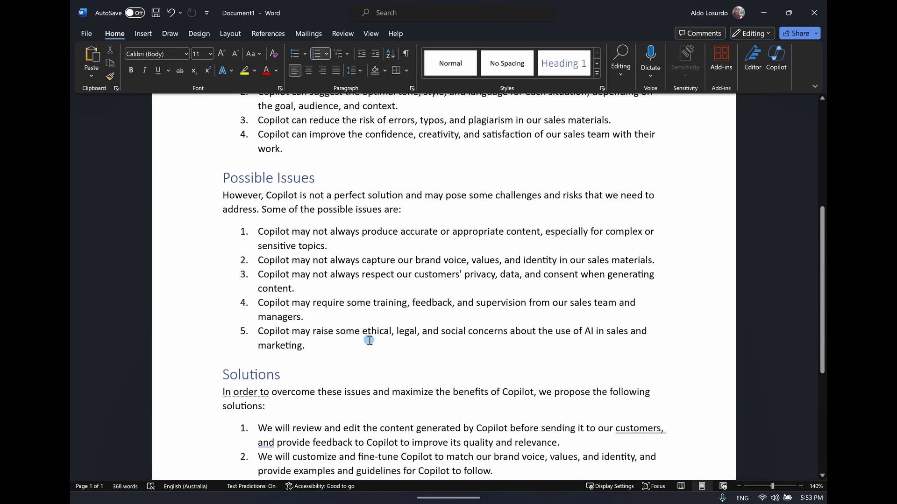
pyautogui.scroll(-3, 369, 340)
pyautogui.scroll(3, 334, 429)
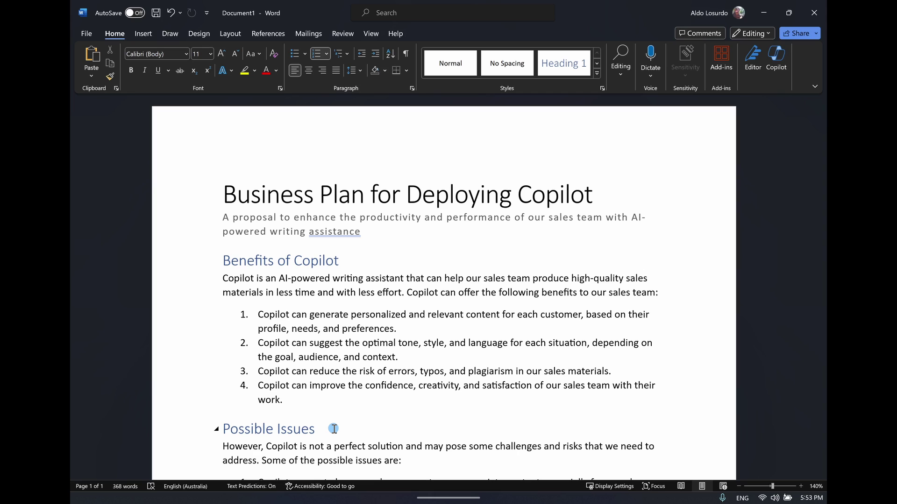
pyautogui.scroll(-10, 334, 429)
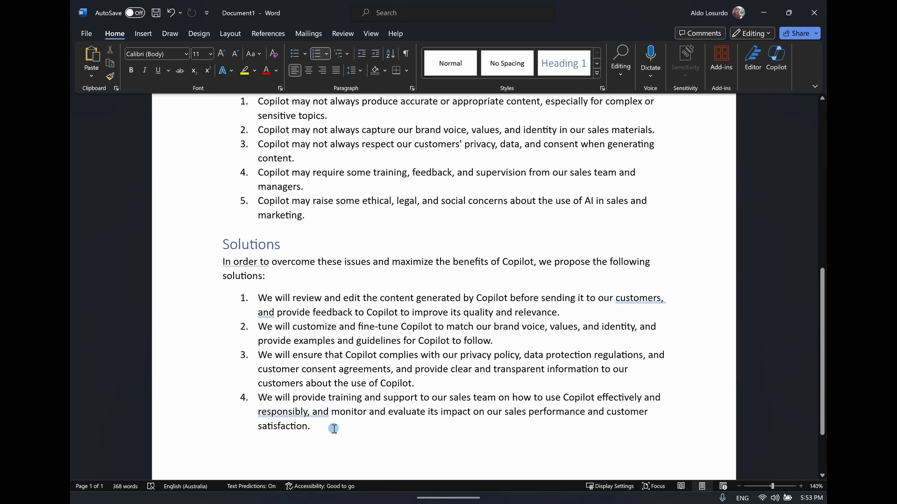
# Open the Copilot chat and insert a page break after the last item of the Solutions list.
pyautogui.click(776, 58)
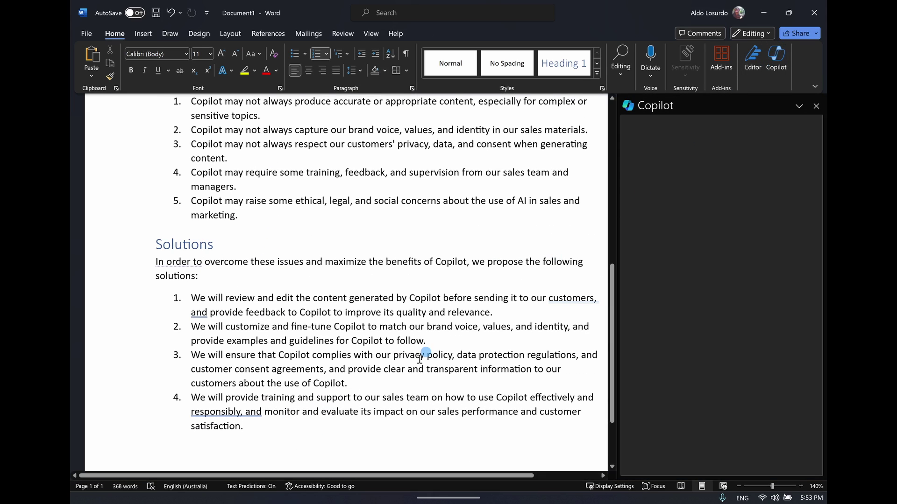
pyautogui.click(292, 425)
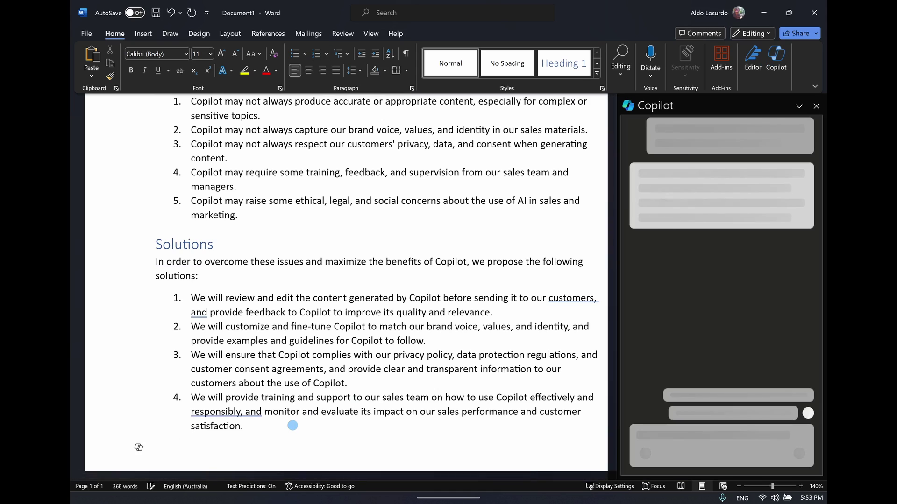
pyautogui.hotkey('ctrl', 'Return')
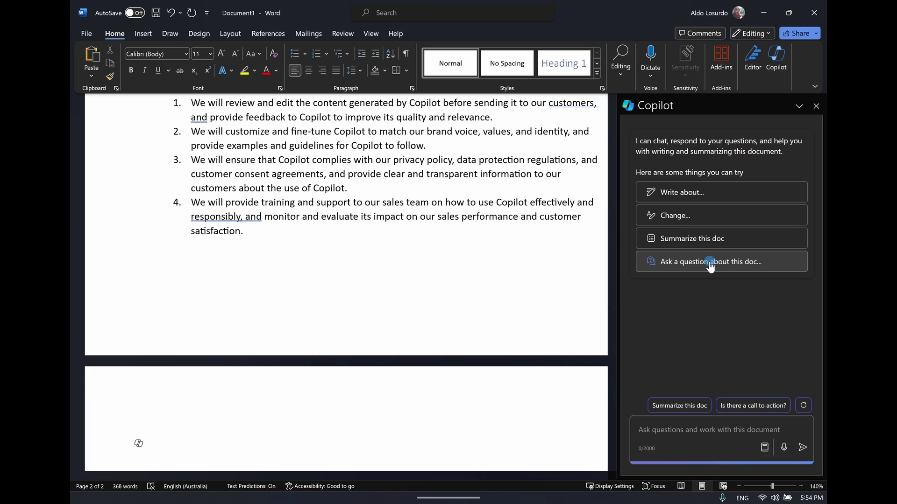
# Start a Copilot prompt from the "Write a project proposal" example and continue it with "for giving each sales team member access to copilot".
pyautogui.click(762, 449)
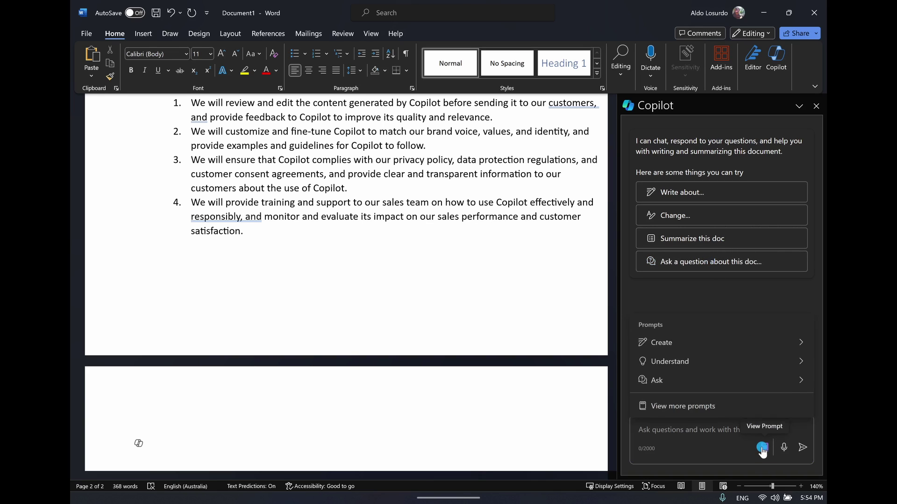
pyautogui.click(710, 348)
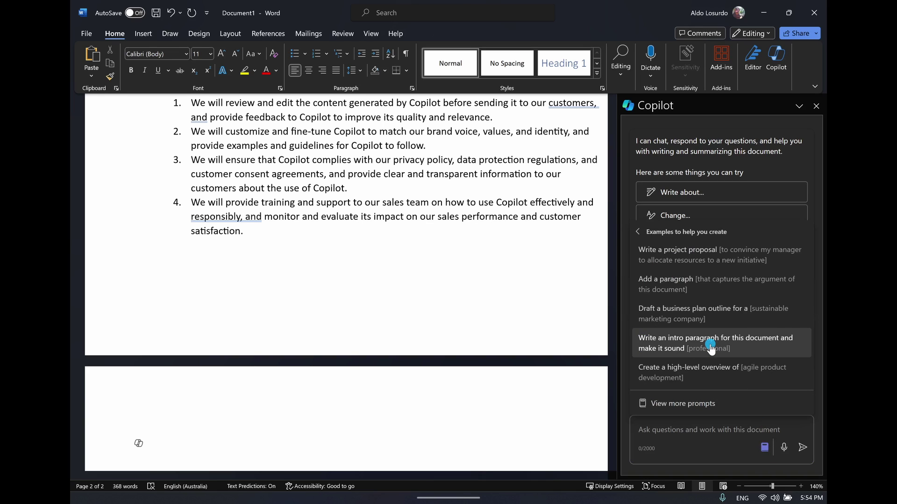
pyautogui.click(708, 259)
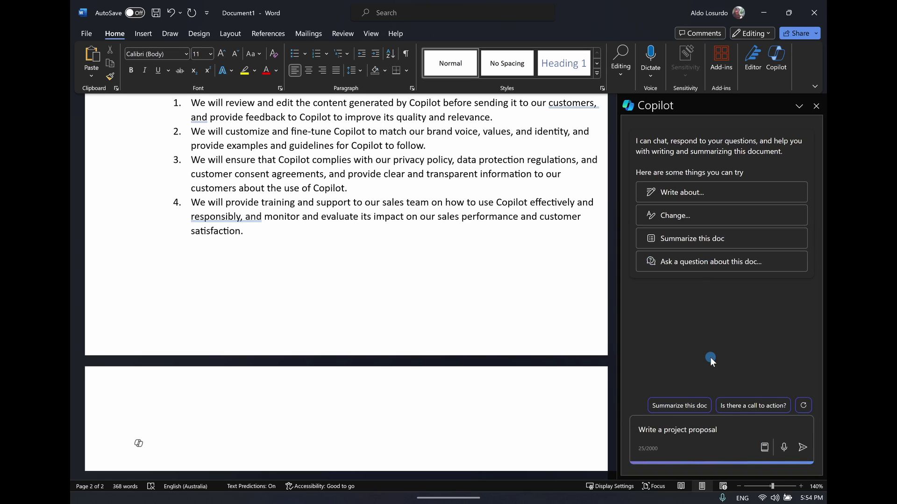
pyautogui.write('for giving each sales team member')
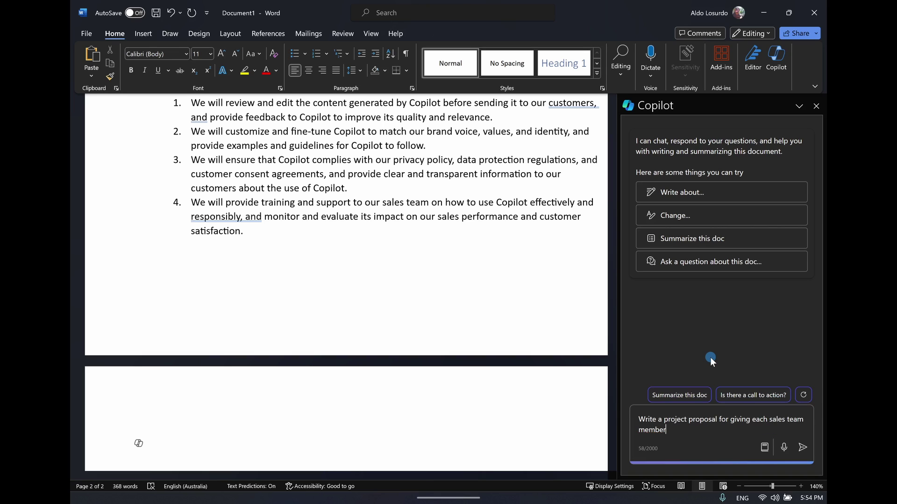
pyautogui.write(' acco')
pyautogui.write('ss to copil')
# Complete the prompt with "make sure to cover business benefits and possible issues we may need to overcome" and send it.
pyautogui.write('ot. make sure to b')
pyautogui.press('BackSpace')
pyautogui.write('cover business ne')
pyautogui.press('BackSpace')
pyautogui.press('BackSpace')
pyautogui.write('benefits and possible issues we may need to overcome')
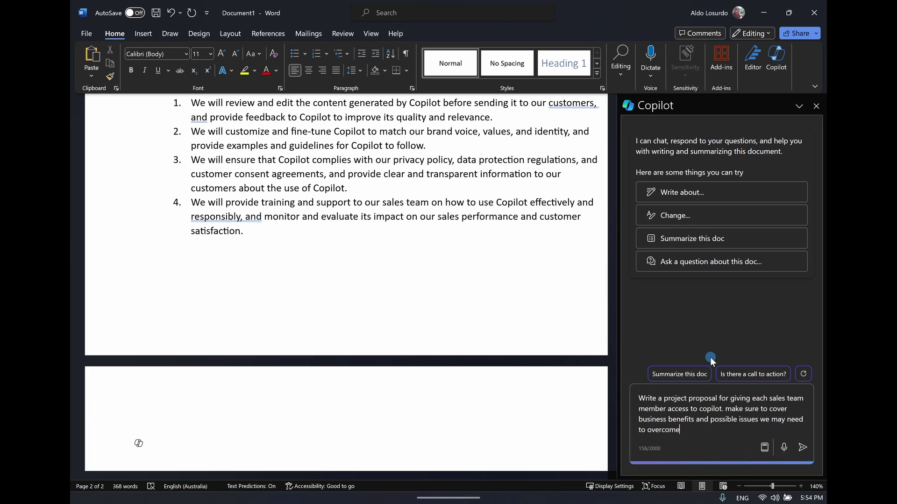
pyautogui.click(802, 447)
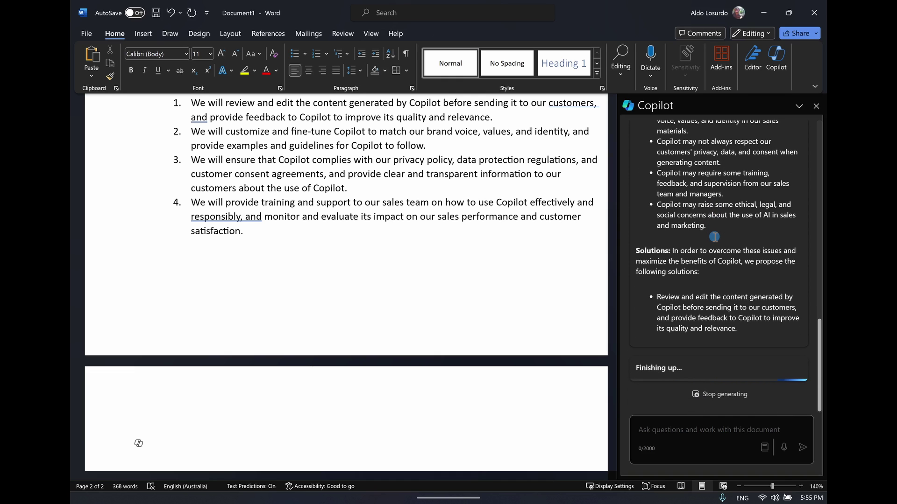
# Review Copilot's project proposal response and copy it to the clipboard.
pyautogui.scroll(5, 730, 303)
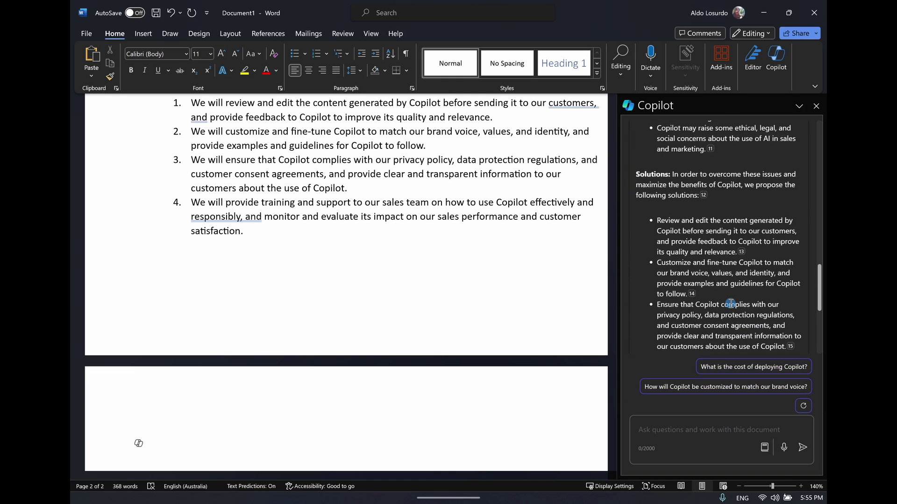
pyautogui.scroll(8, 730, 303)
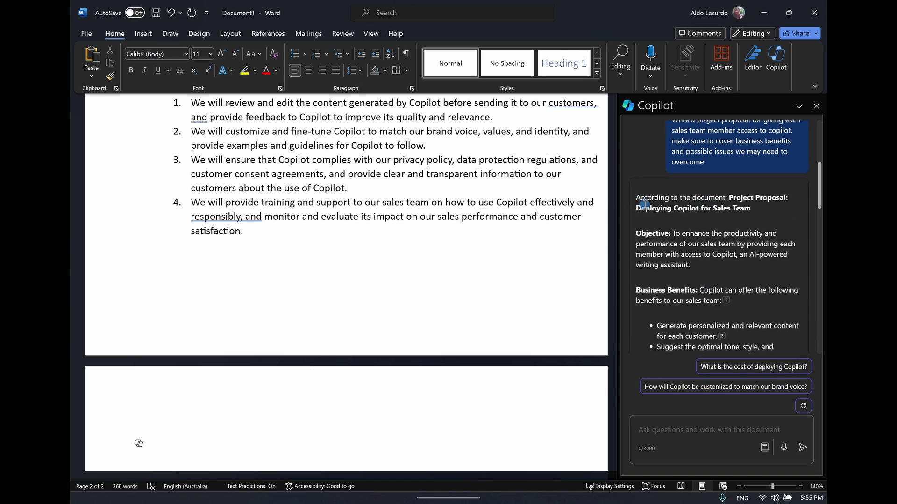
pyautogui.moveTo(634, 198); pyautogui.dragTo(739, 298)
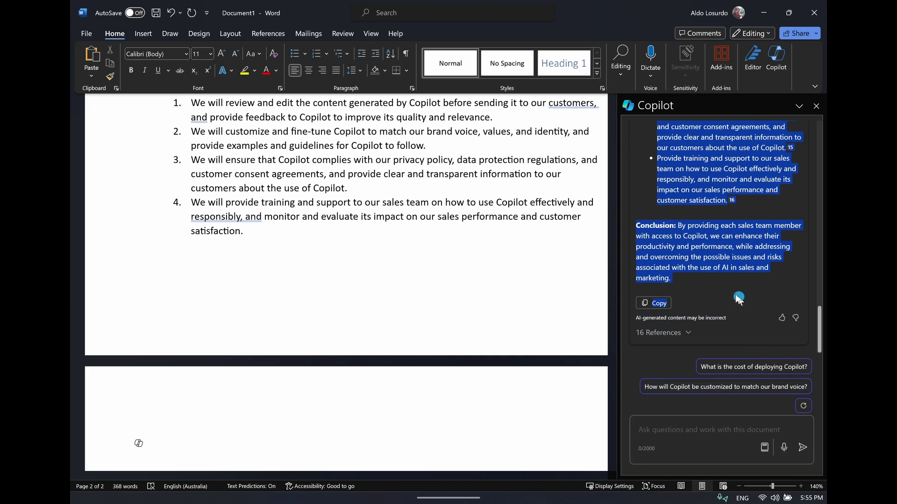
pyautogui.click(697, 286)
pyautogui.click(654, 303)
# Paste the copied proposal onto the blank second page with merged formatting, look it over and undo the paste.
pyautogui.scroll(-3, 405, 286)
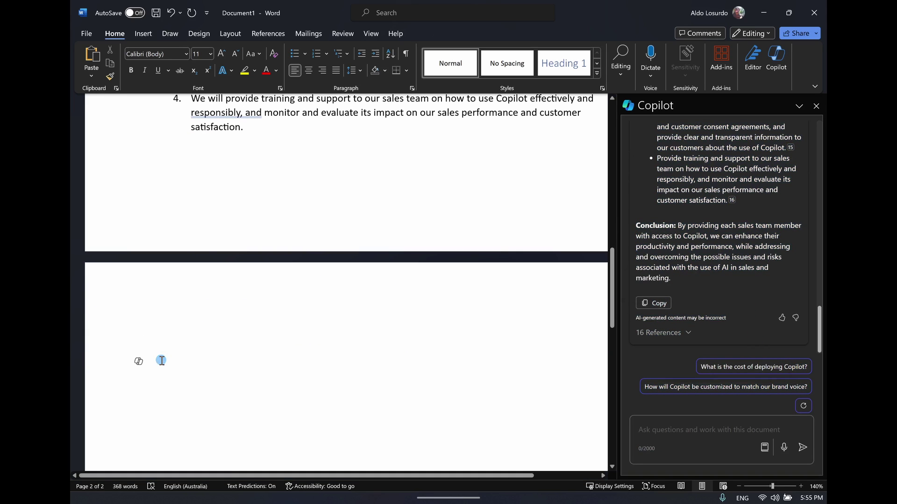
pyautogui.rightClick(161, 361)
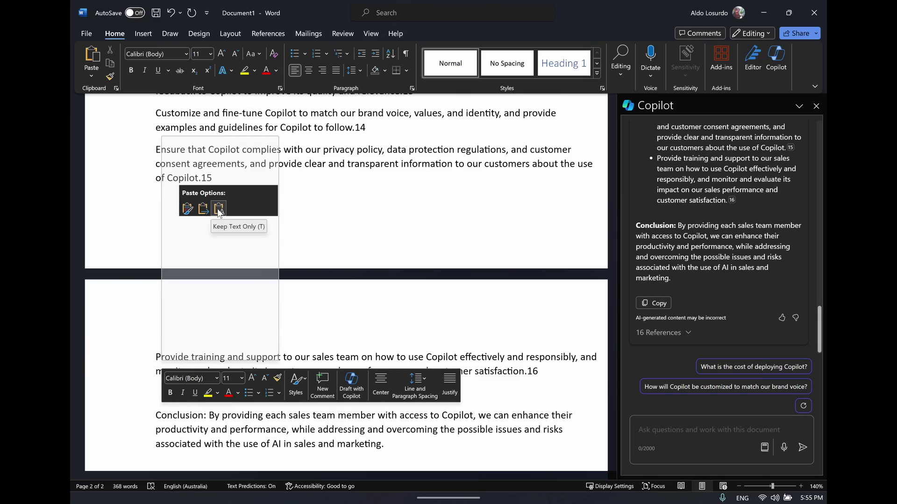
pyautogui.click(201, 209)
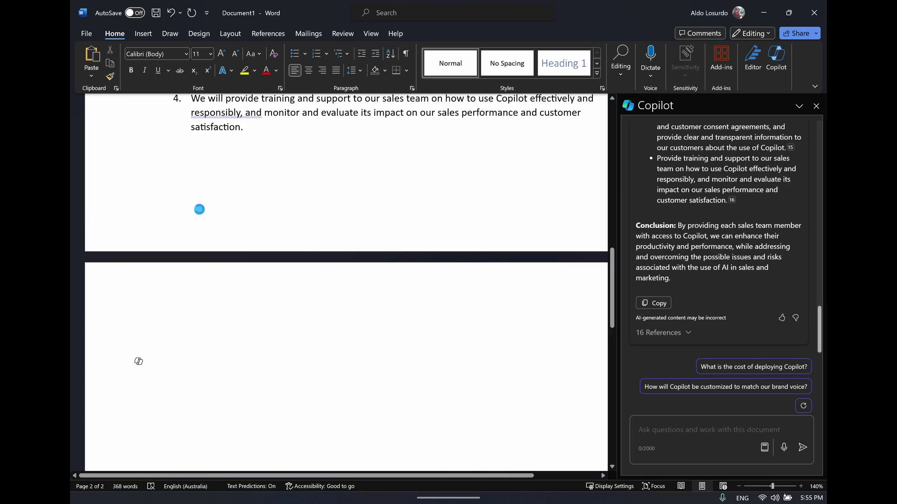
pyautogui.scroll(15, 199, 209)
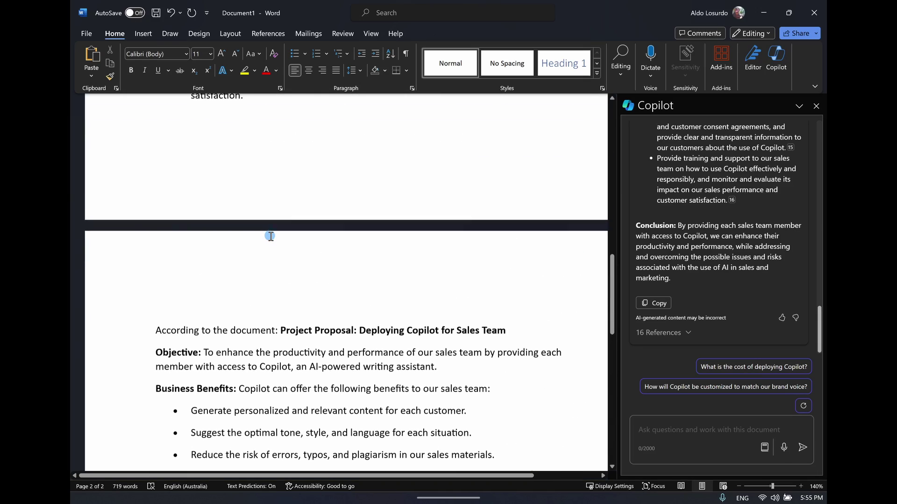
pyautogui.scroll(8, 271, 236)
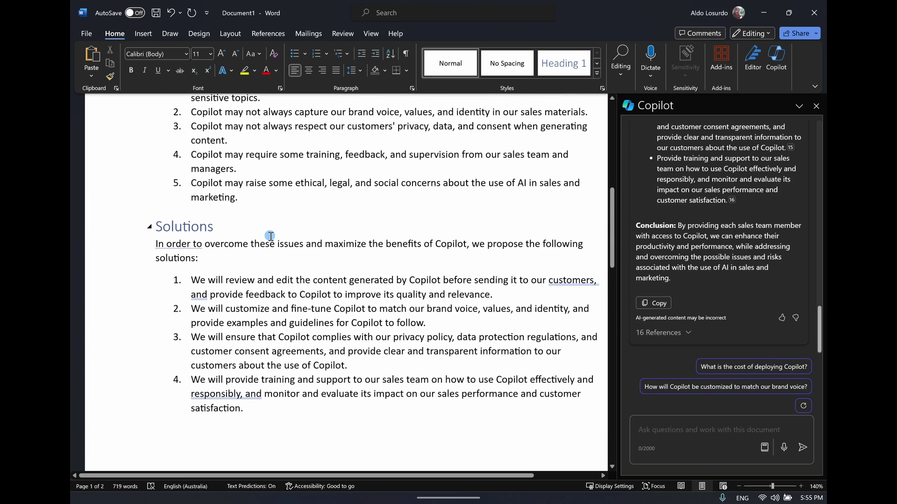
pyautogui.scroll(-6, 271, 236)
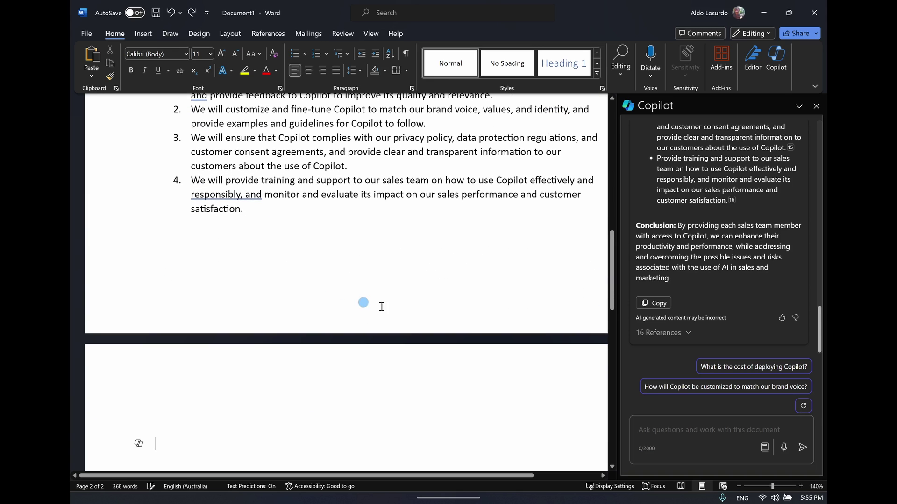
# Ask Copilot to revise the proposal with "make it shorter and add a bit of humor too".
pyautogui.click(739, 426)
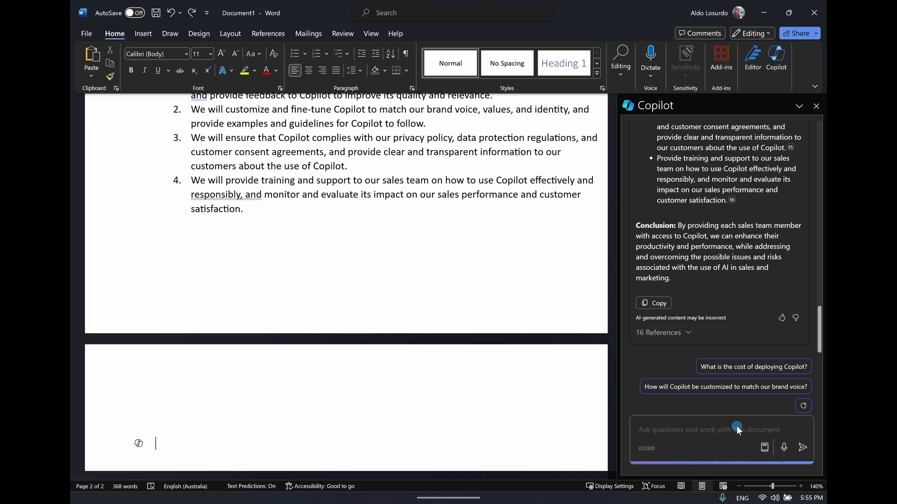
pyautogui.write('make it')
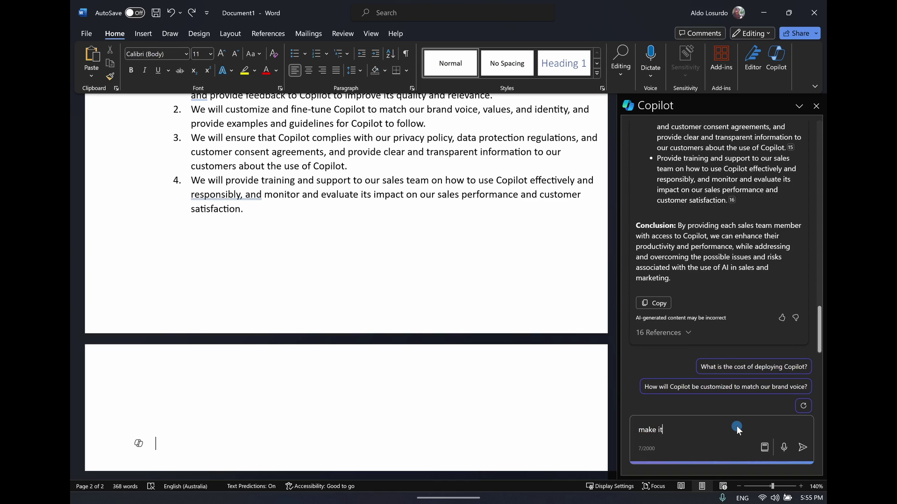
pyautogui.write(' shorter and add a bit of humor too')
pyautogui.press('Return')
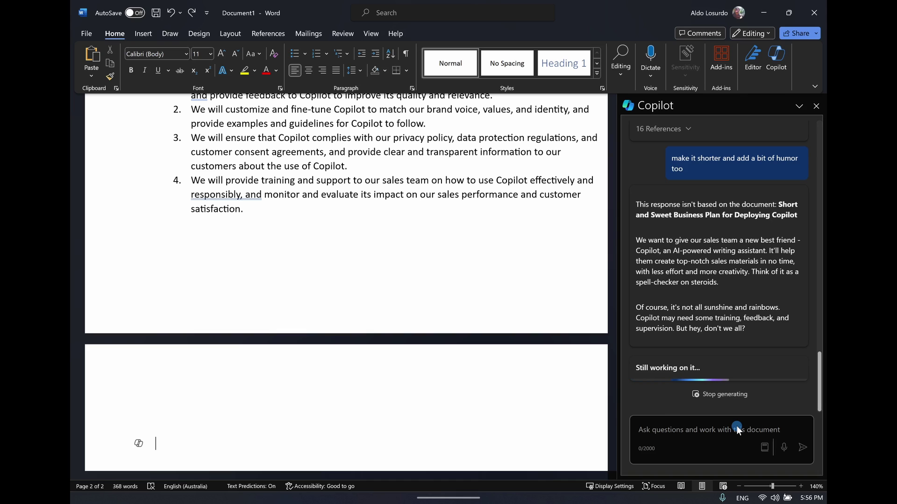
# Copy Copilot's shorter, humorous response and paste it onto the blank second page, keeping the source formatting.
pyautogui.click(736, 426)
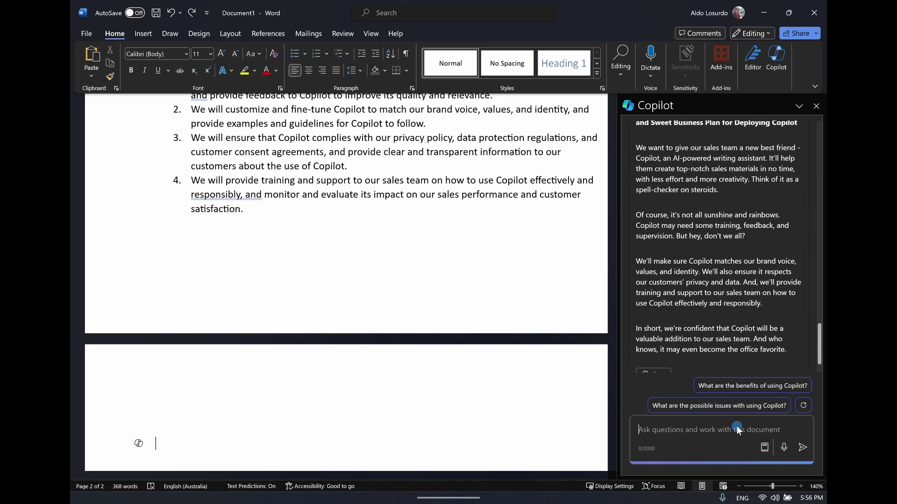
pyautogui.scroll(-1, 715, 268)
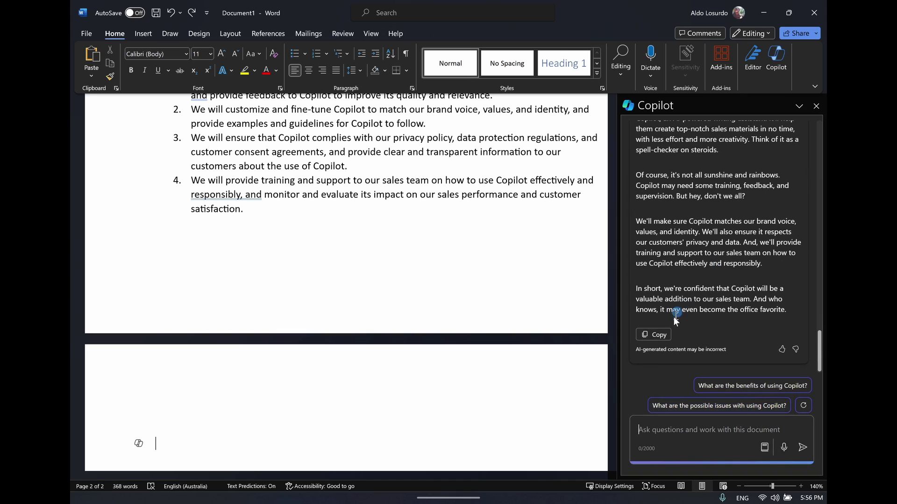
pyautogui.click(659, 336)
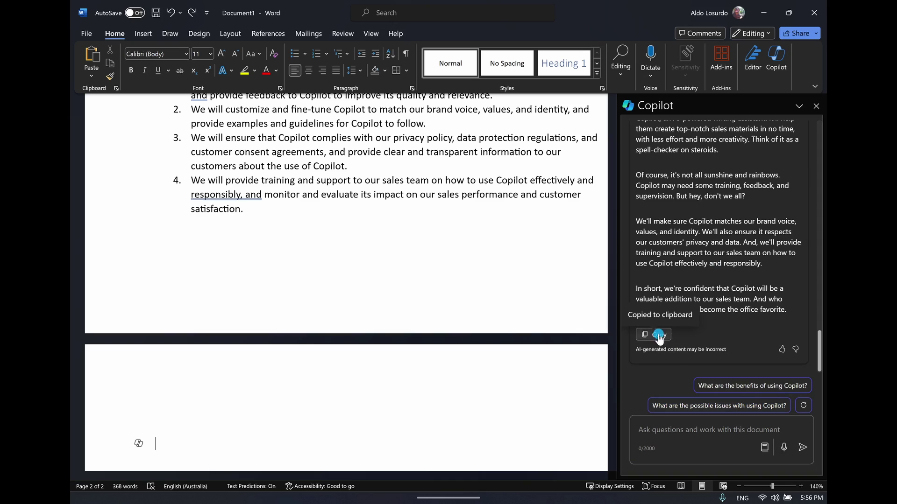
pyautogui.scroll(-2, 296, 340)
pyautogui.rightClick(166, 375)
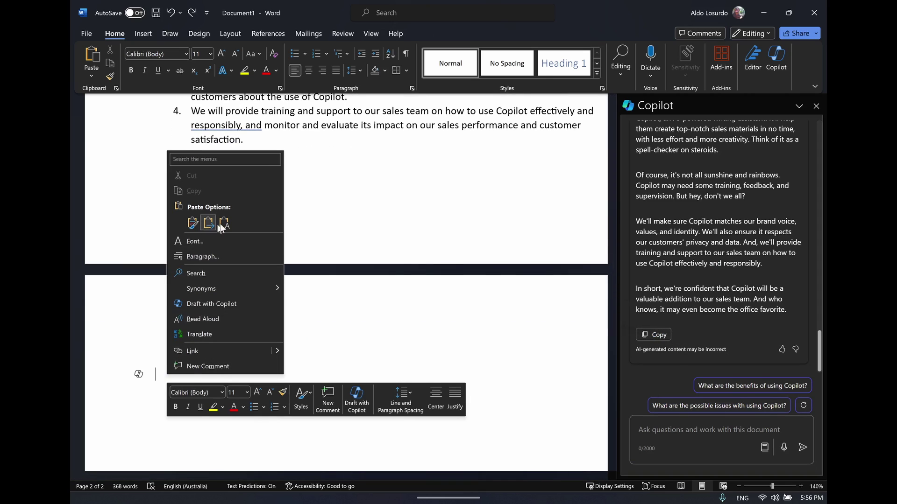
pyautogui.click(192, 223)
pyautogui.scroll(3, 231, 255)
pyautogui.scroll(4, 232, 256)
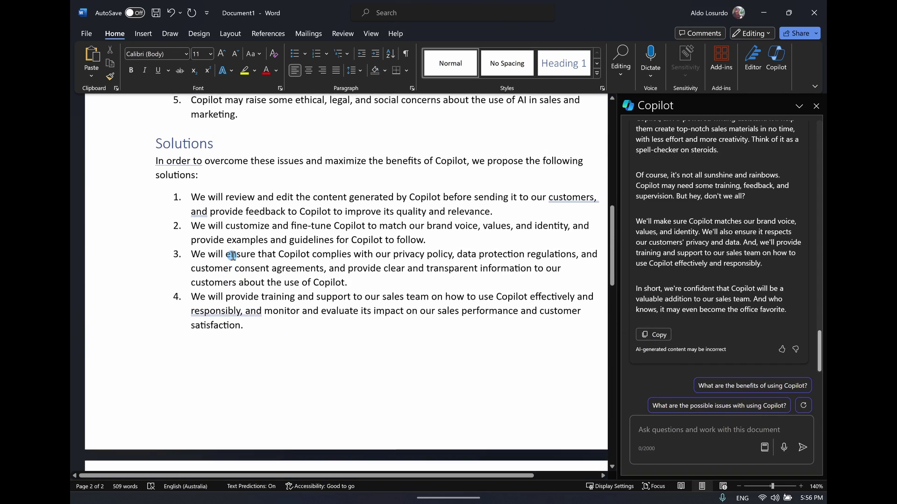
pyautogui.scroll(-8, 232, 256)
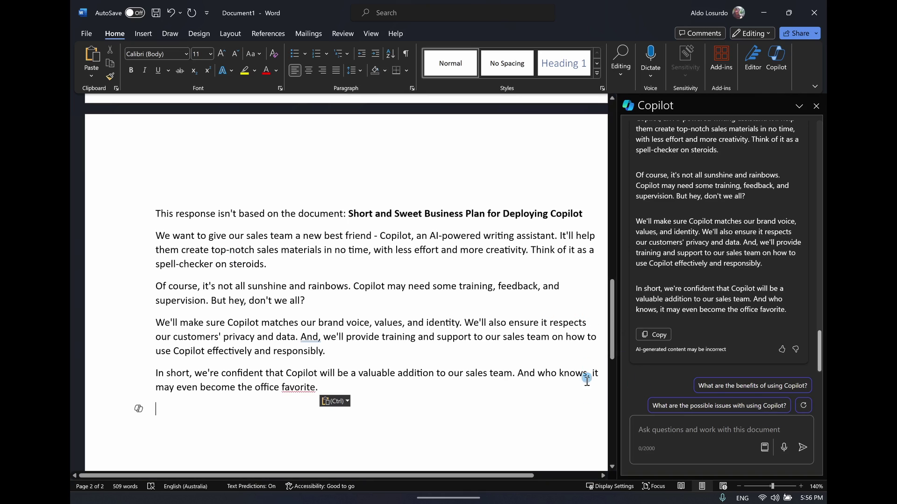
pyautogui.scroll(-1, 372, 312)
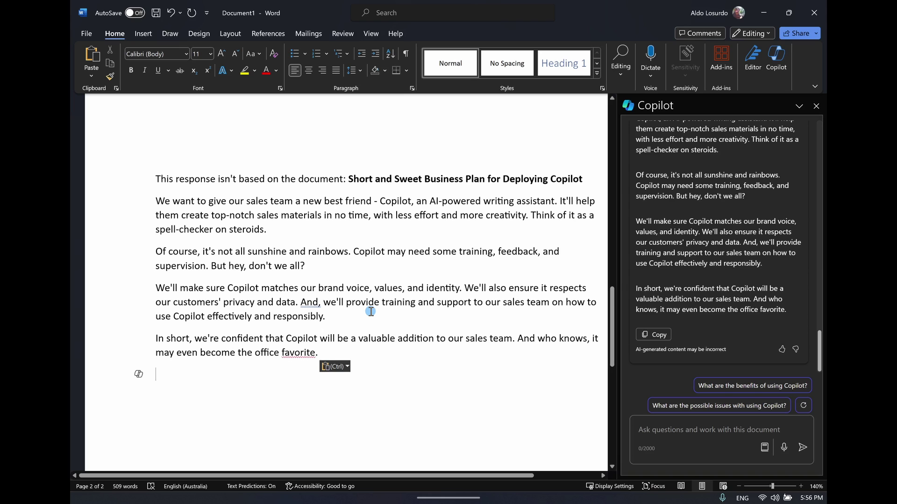
# Rewrite the pasted text on page two with Copilot, review its drafts and tone options, and replace the text with the third draft.
pyautogui.click(816, 106)
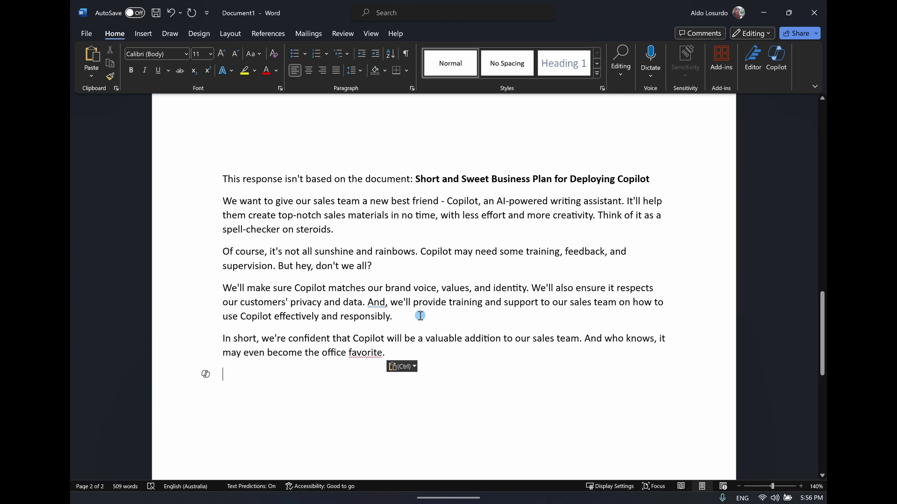
pyautogui.moveTo(398, 353); pyautogui.dragTo(226, 180)
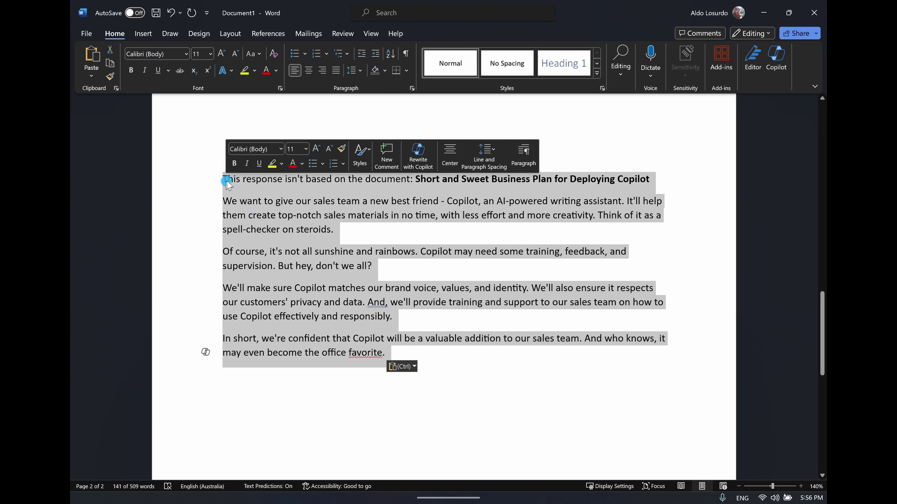
pyautogui.click(419, 161)
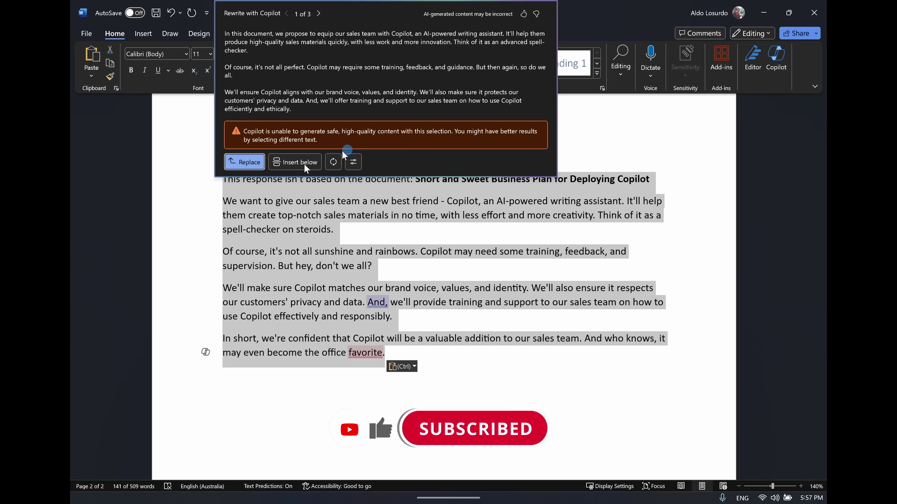
pyautogui.click(318, 13)
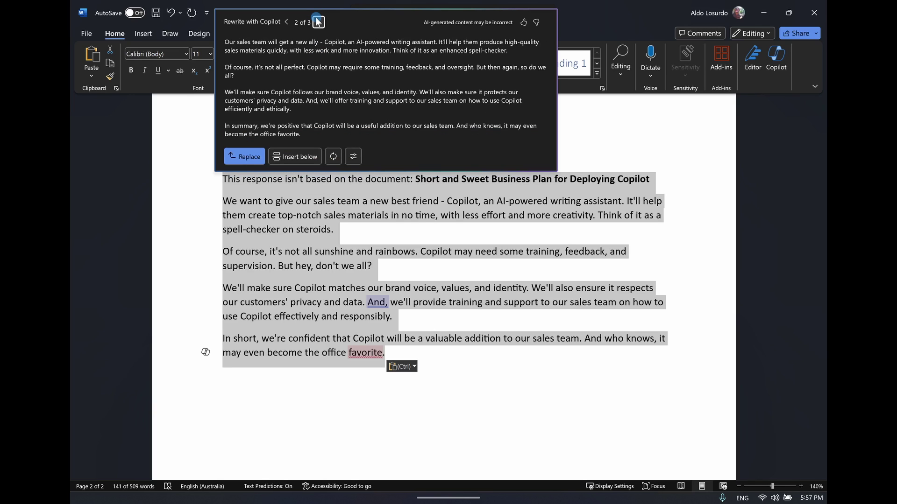
pyautogui.click(317, 14)
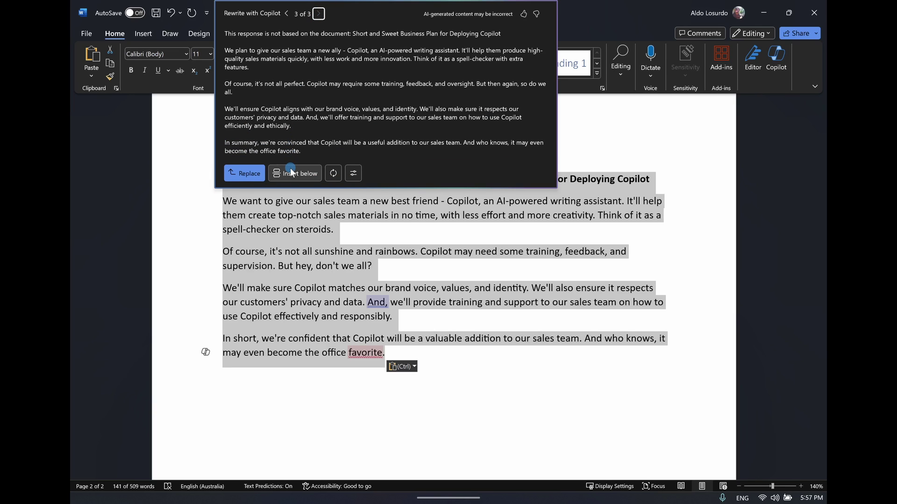
pyautogui.click(352, 175)
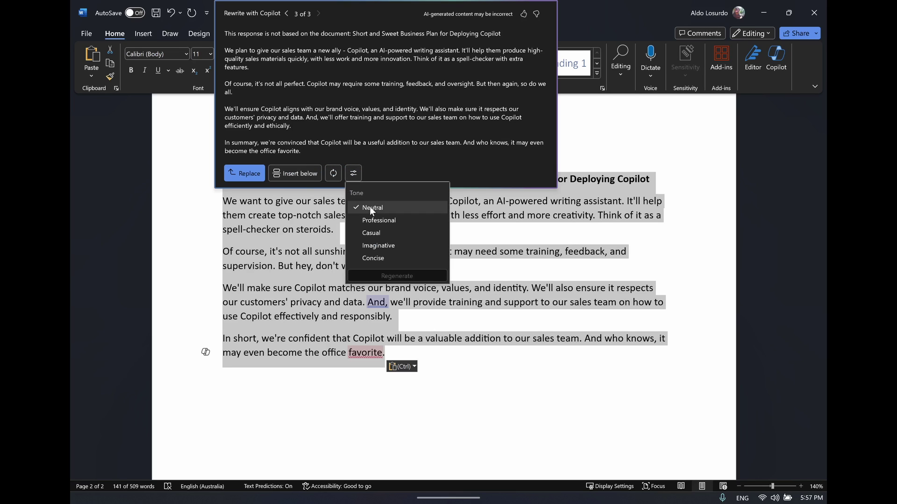
pyautogui.click(372, 143)
pyautogui.click(251, 173)
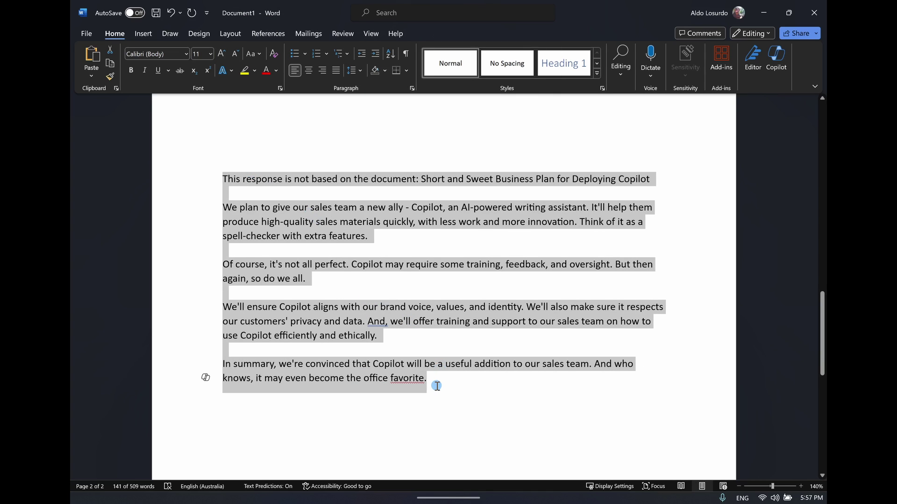
# Try to rewrite the numbered list under the Solutions heading with Copilot.
pyautogui.scroll(8, 437, 386)
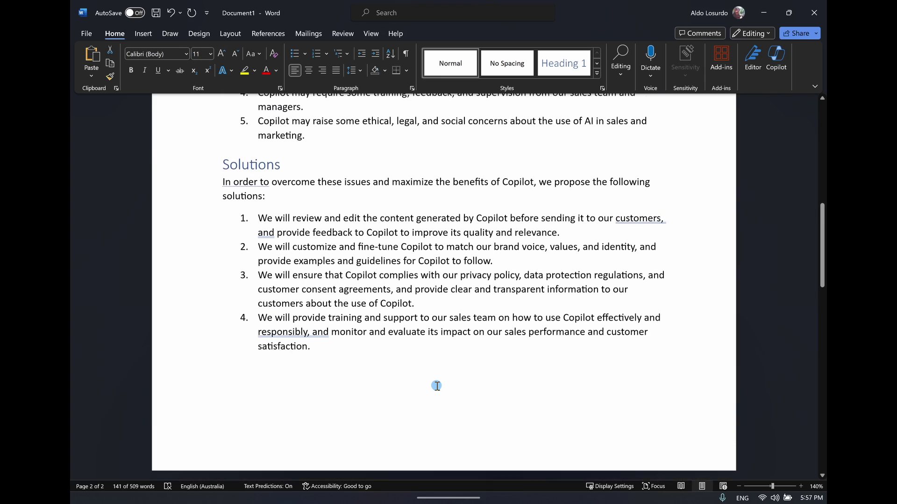
pyautogui.click(321, 367)
pyautogui.moveTo(322, 365); pyautogui.dragTo(260, 232)
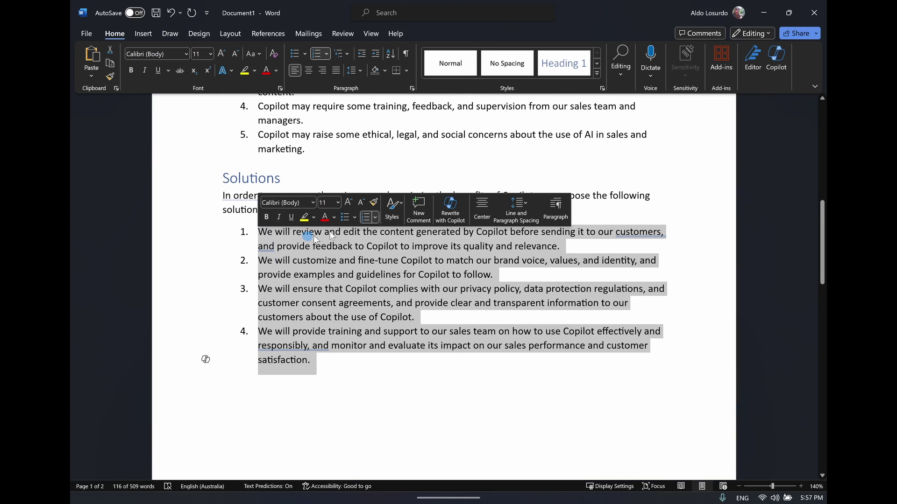
pyautogui.click(451, 207)
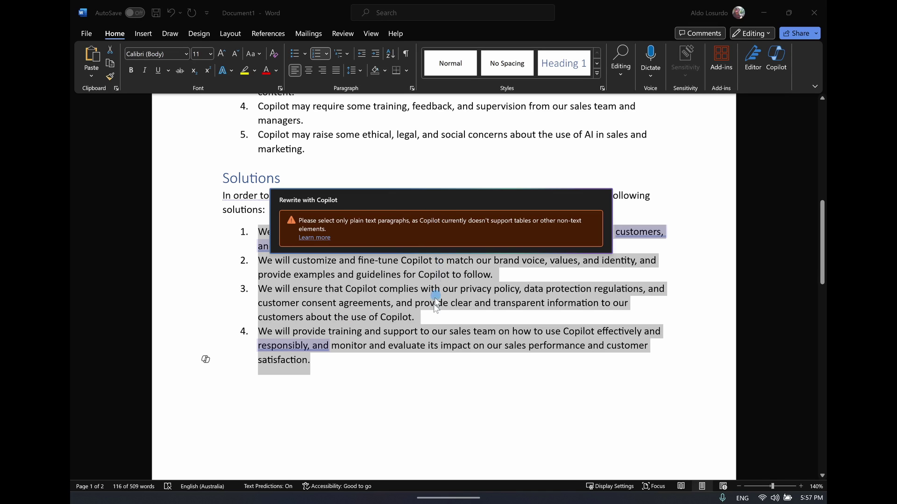
pyautogui.click(415, 363)
# Delete all of the rewritten "Short and Sweet Business Plan" text from the second page.
pyautogui.scroll(-5, 416, 363)
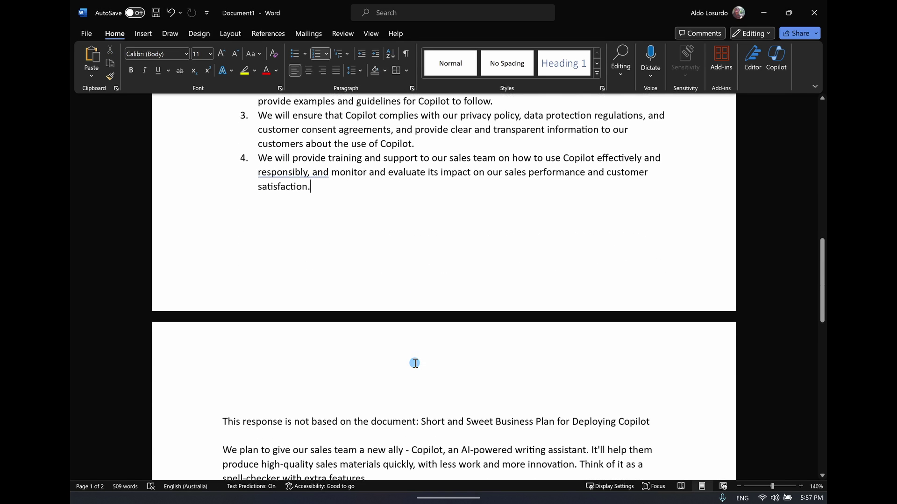
pyautogui.scroll(-3, 415, 363)
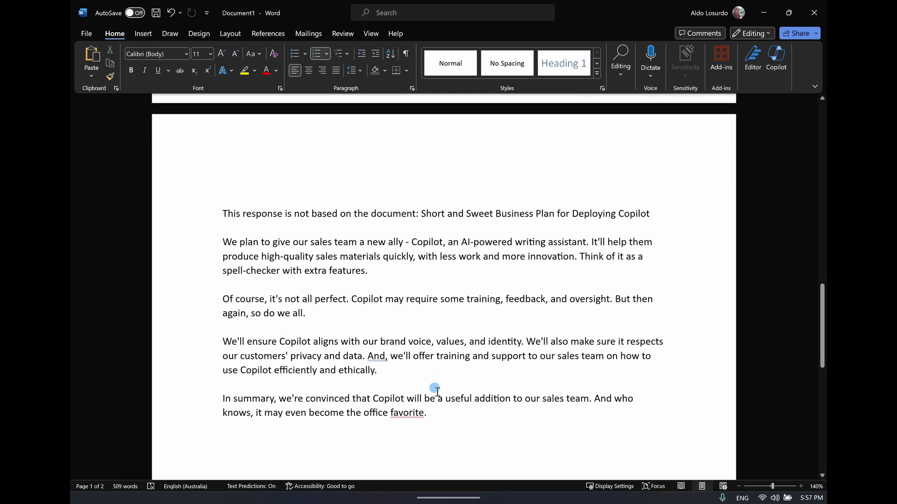
pyautogui.moveTo(442, 421); pyautogui.dragTo(224, 214)
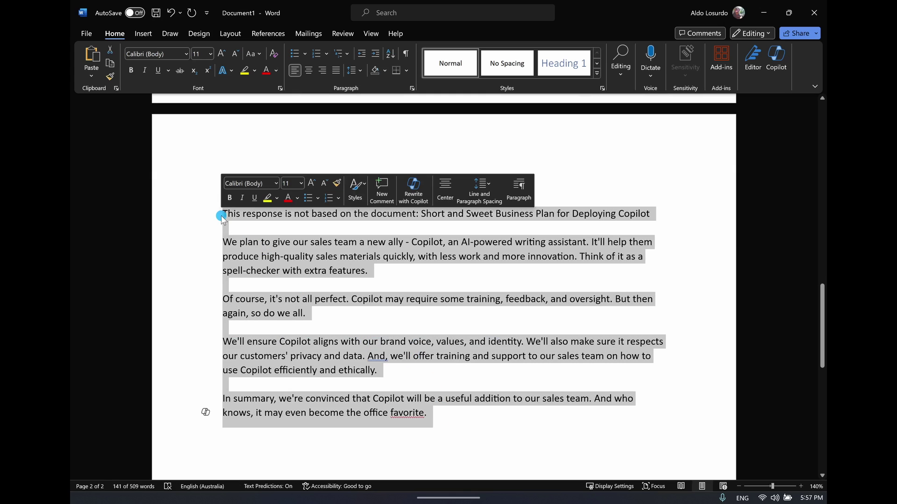
pyautogui.press('Delete')
# Select the entire business plan document and have Copilot visualize it as a table.
pyautogui.scroll(5, 221, 215)
pyautogui.click(345, 256)
pyautogui.scroll(1, 344, 259)
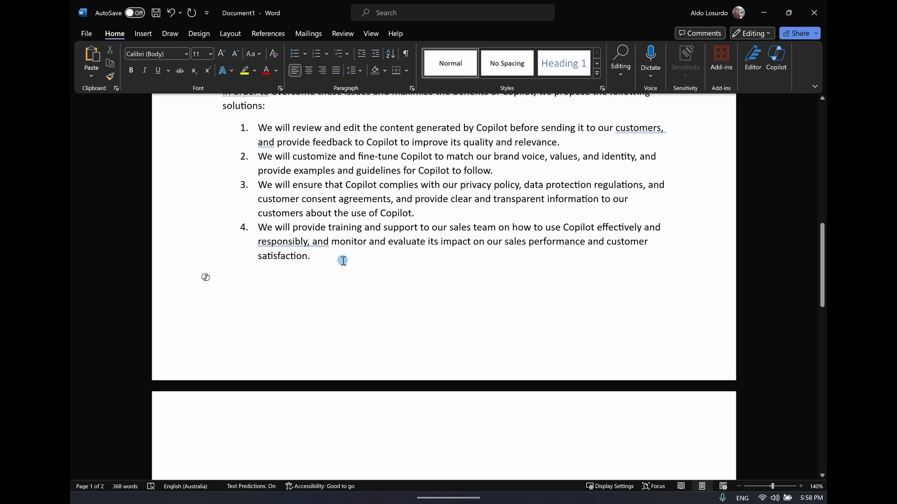
pyautogui.hotkey('ctrl', 'a')
pyautogui.scroll(10, 343, 261)
pyautogui.click(174, 196)
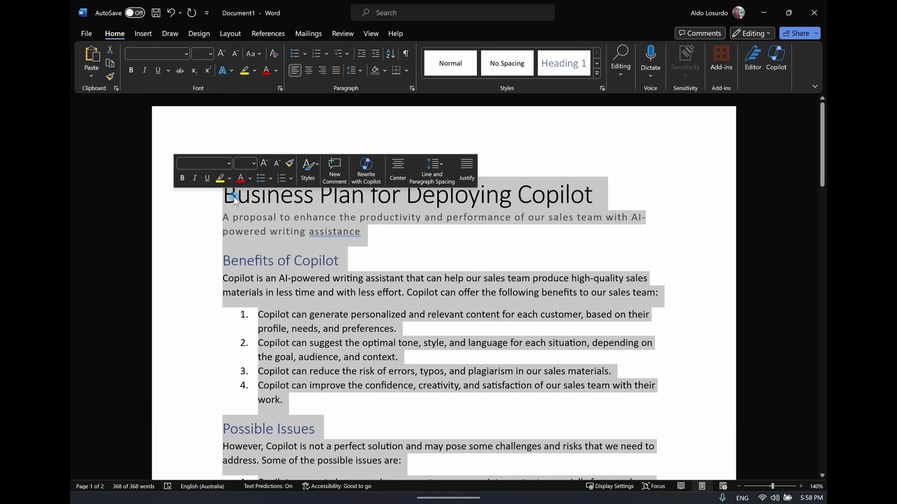
pyautogui.rightClick(235, 200)
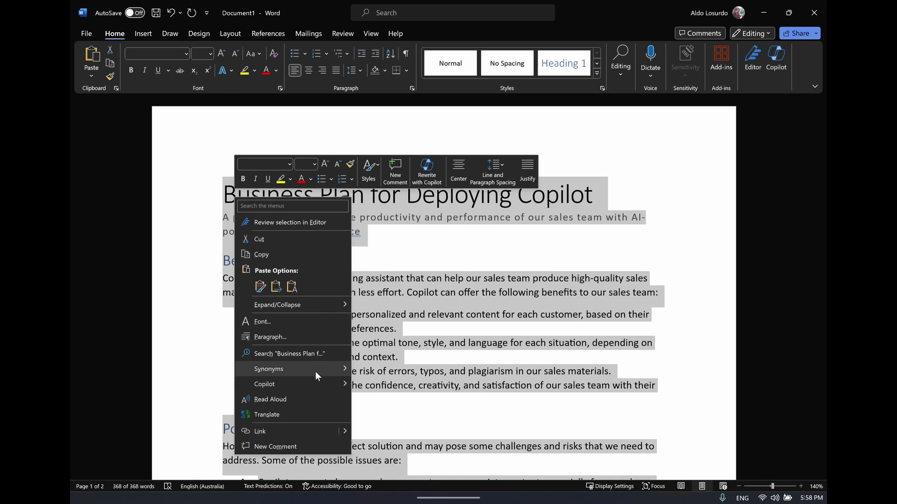
pyautogui.moveTo(314, 383)
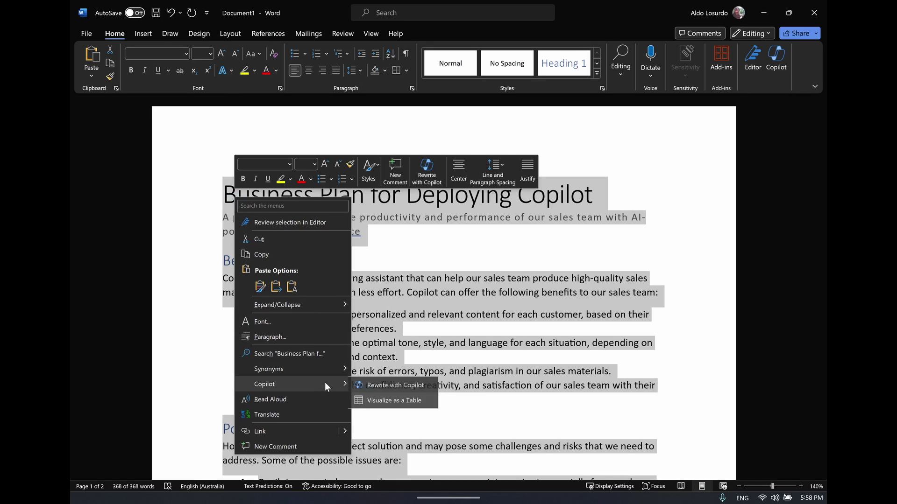
pyautogui.click(407, 402)
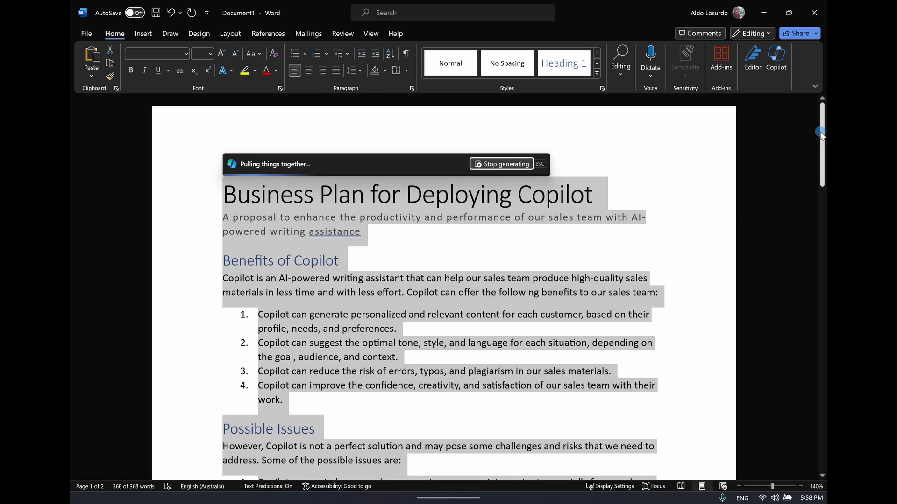
# Review Copilot's generated table, regenerate it for a second draft, and keep the first draft.
pyautogui.moveTo(817, 137); pyautogui.dragTo(813, 296)
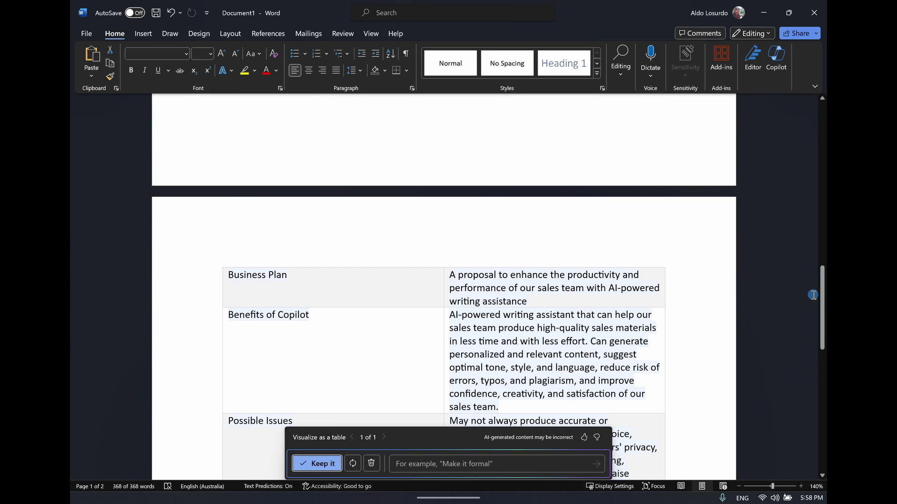
pyautogui.scroll(-3, 813, 295)
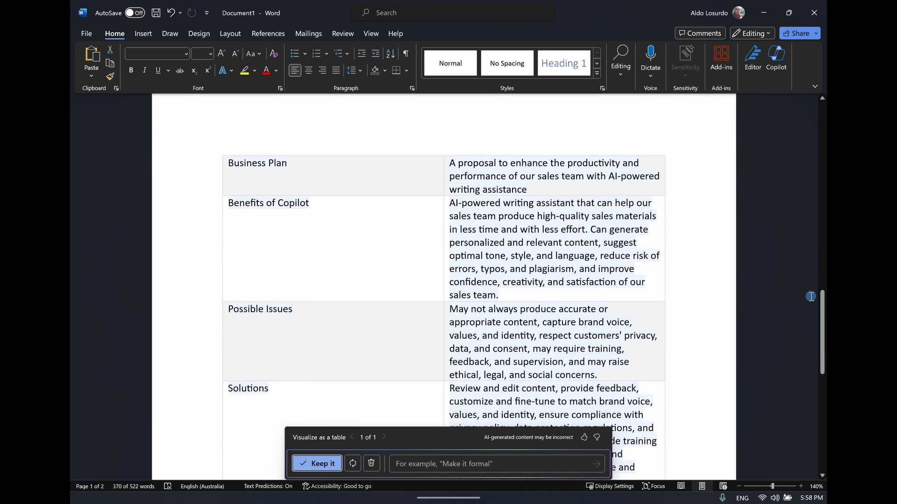
pyautogui.scroll(-1, 810, 296)
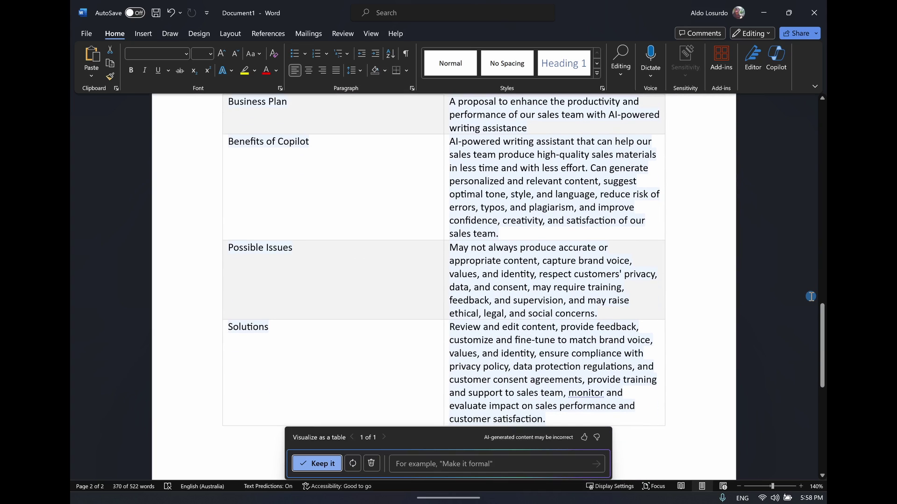
pyautogui.moveTo(405, 438); pyautogui.dragTo(414, 245)
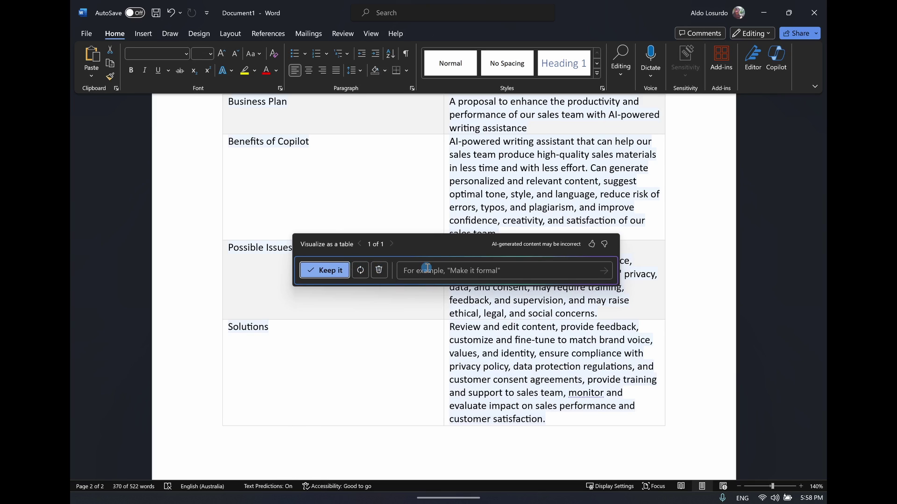
pyautogui.click(361, 274)
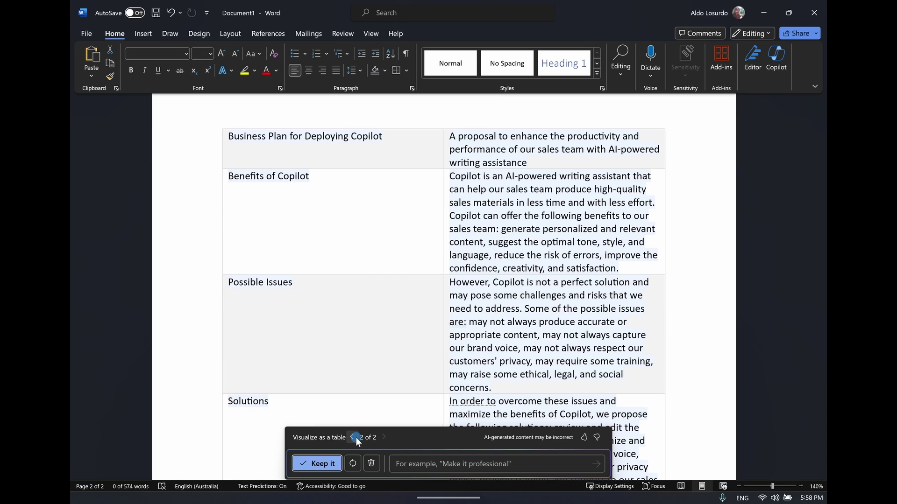
pyautogui.click(355, 437)
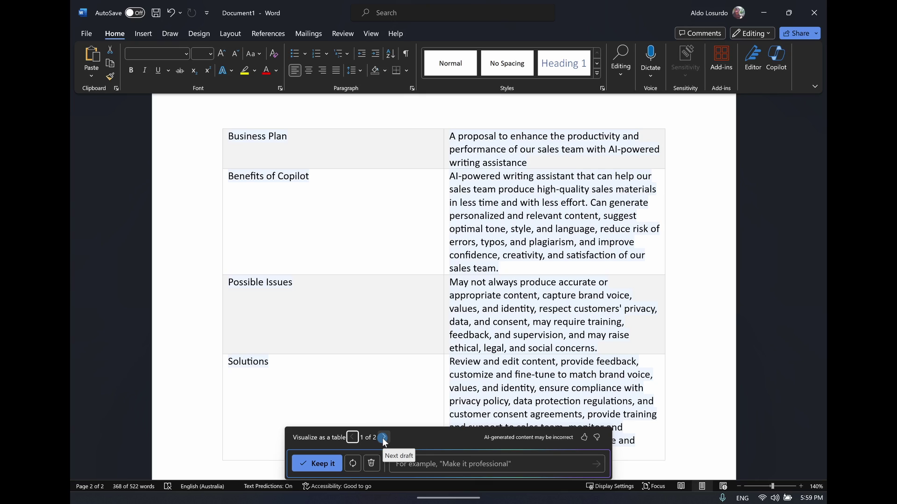
pyautogui.click(322, 463)
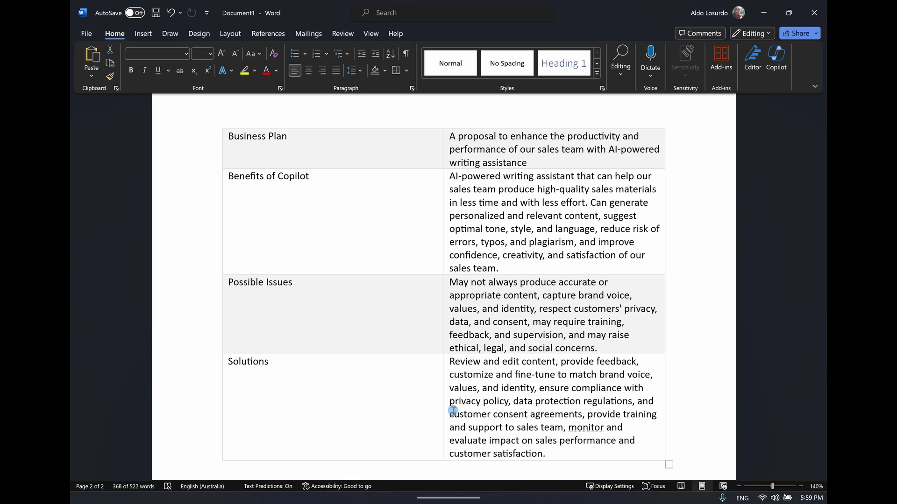
# Insert unnumbered blank space after the last Solutions list item so the whole table, including its header row, starts on page two.
pyautogui.scroll(-2, 453, 411)
pyautogui.scroll(10, 453, 410)
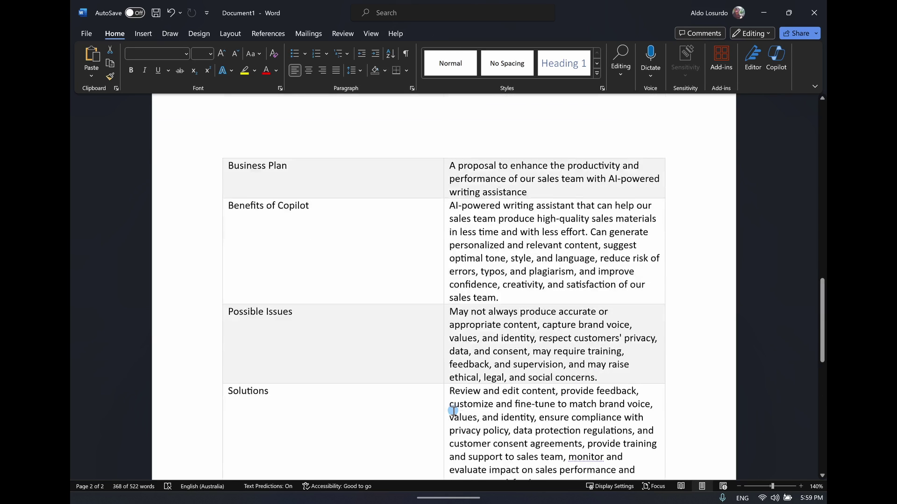
pyautogui.click(472, 376)
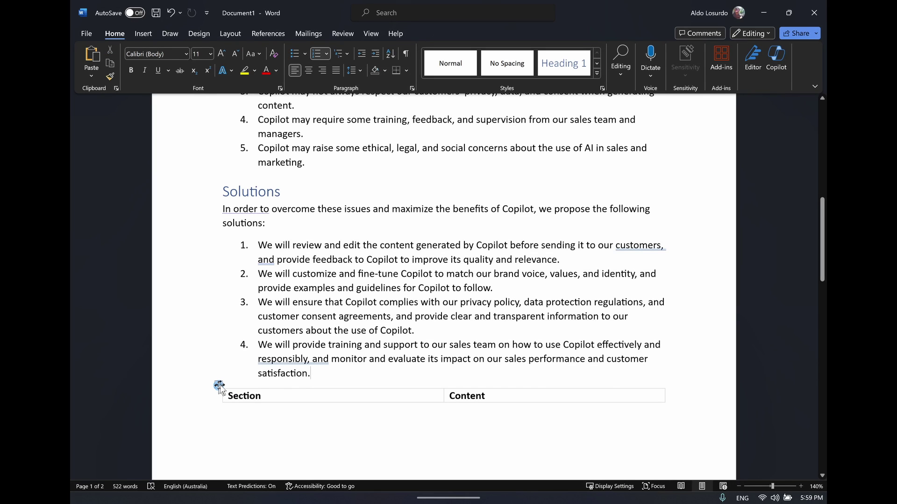
pyautogui.press('Return')
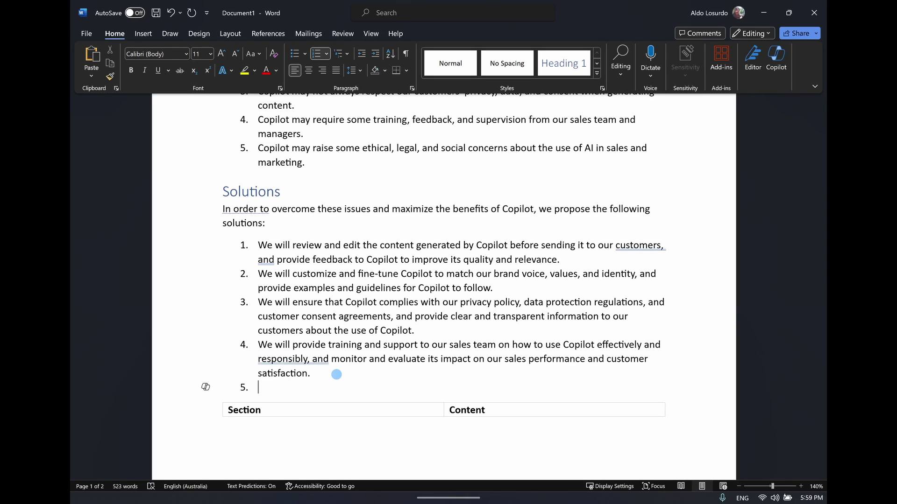
pyautogui.press('BackSpace')
pyautogui.scroll(-10, 336, 374)
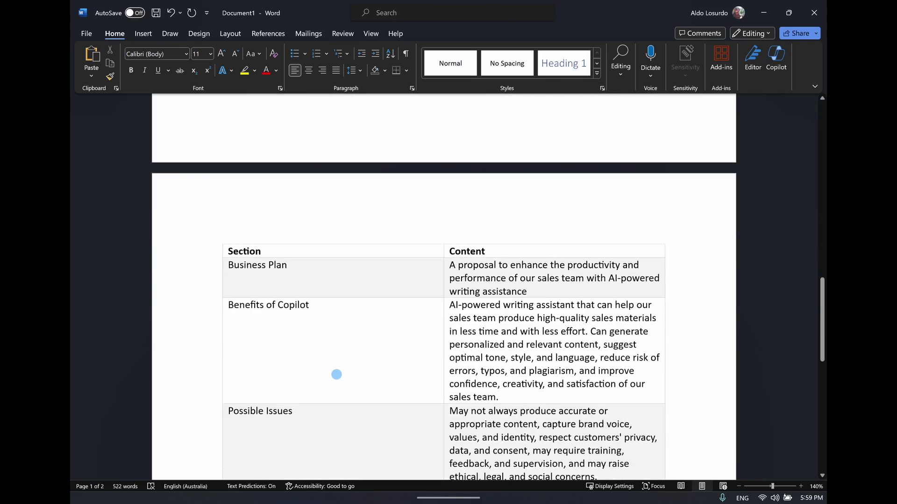
# Generate an "Inspire me" Copilot draft on the blank line below the table, then discard it.
pyautogui.click(337, 374)
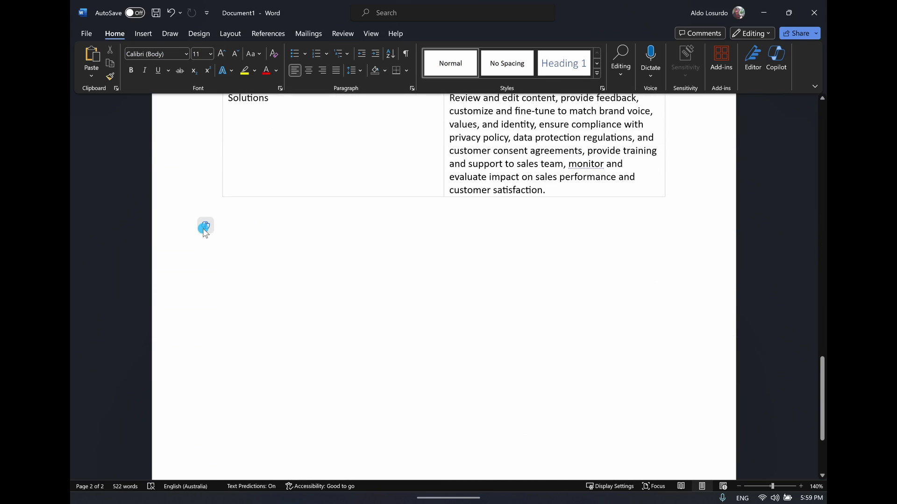
pyautogui.click(205, 229)
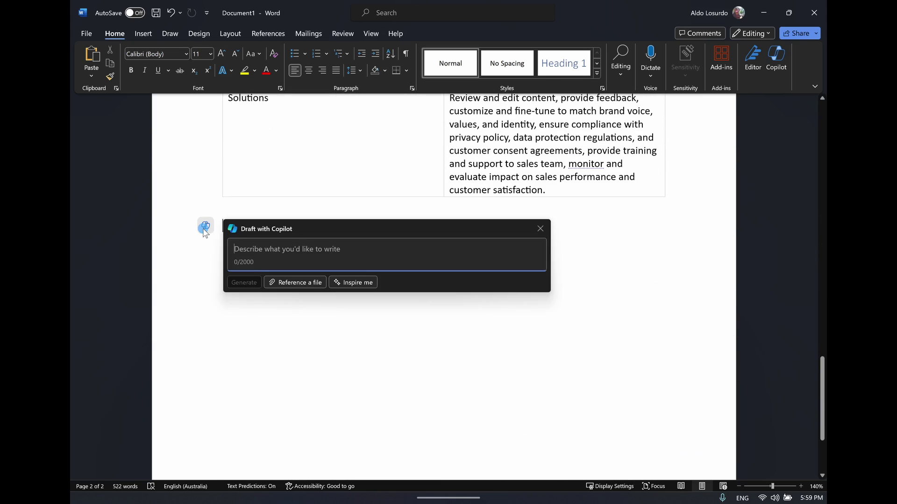
pyautogui.click(348, 282)
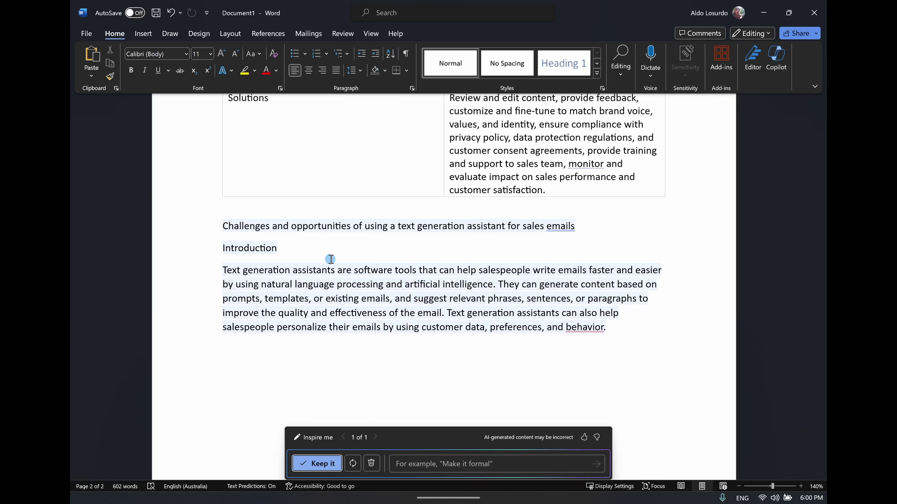
pyautogui.click(371, 464)
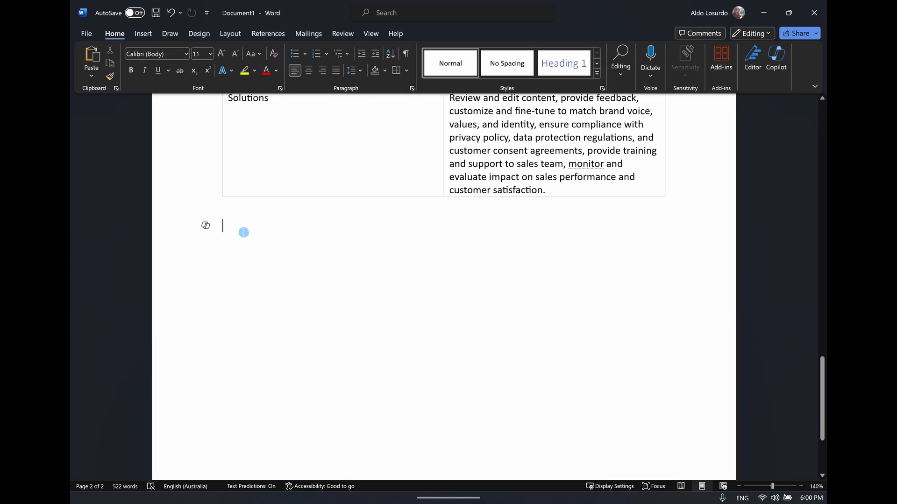
# Start a Copilot chat, have it summarize the document, and review the generated summary.
pyautogui.click(782, 60)
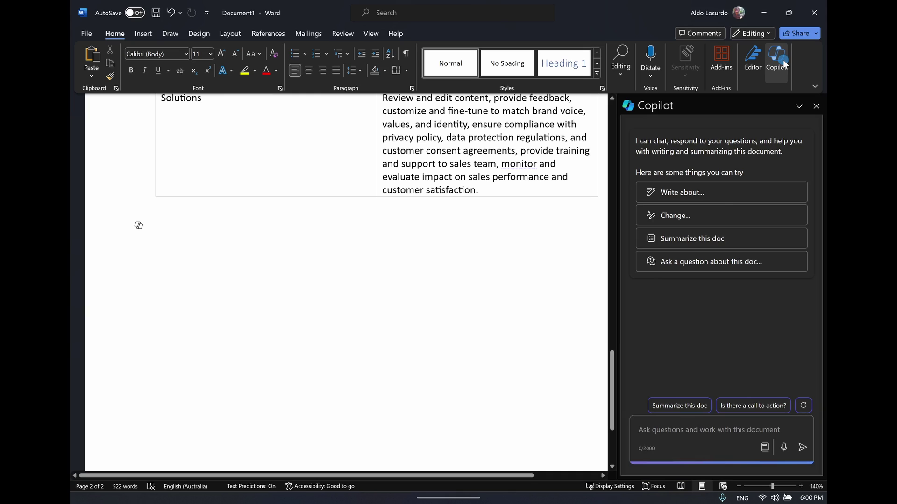
pyautogui.click(721, 193)
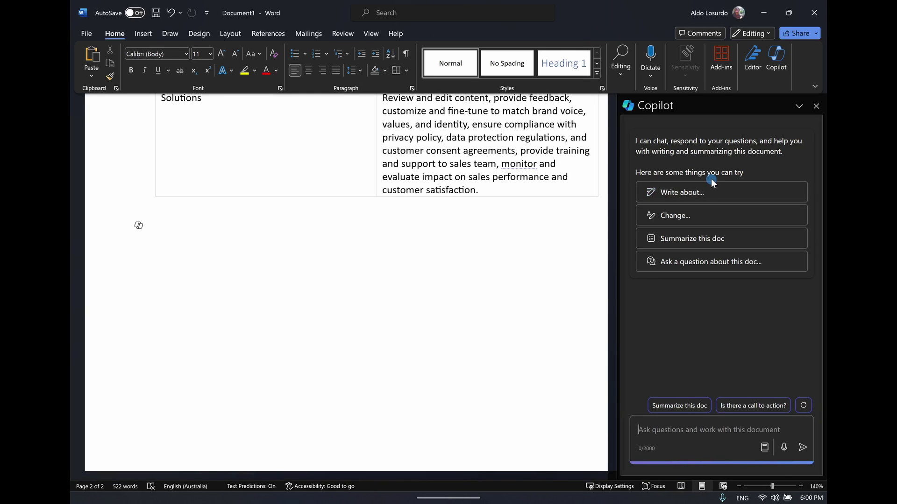
pyautogui.click(718, 239)
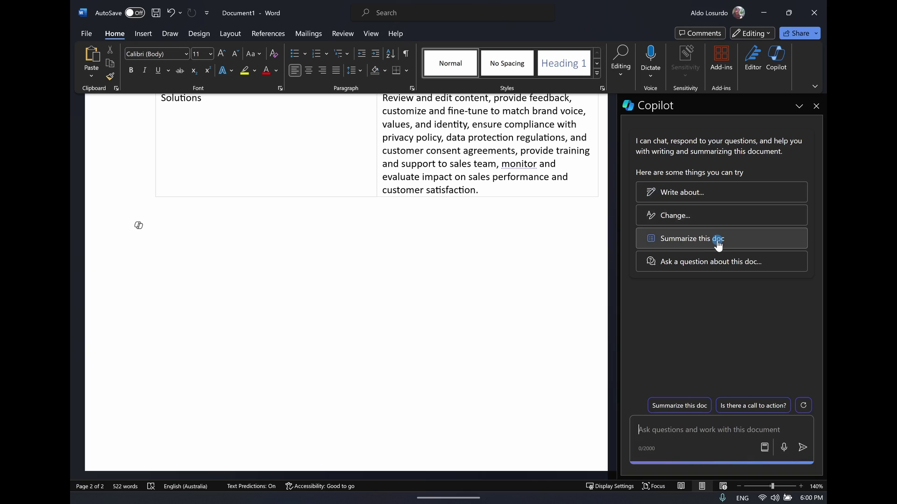
pyautogui.click(718, 239)
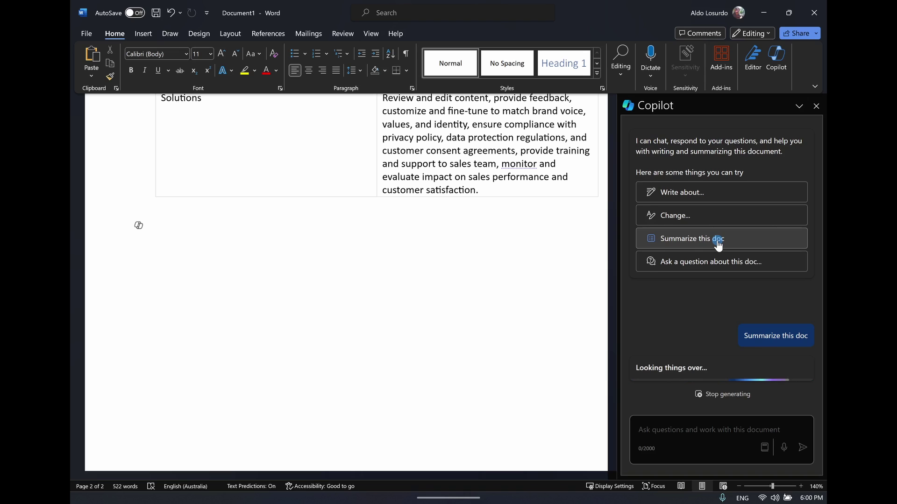
pyautogui.scroll(5, 718, 242)
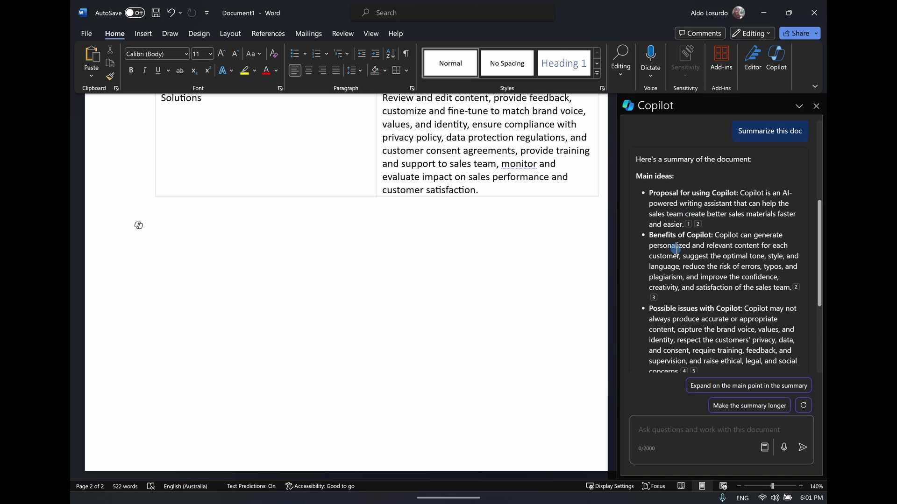
pyautogui.scroll(-2, 674, 270)
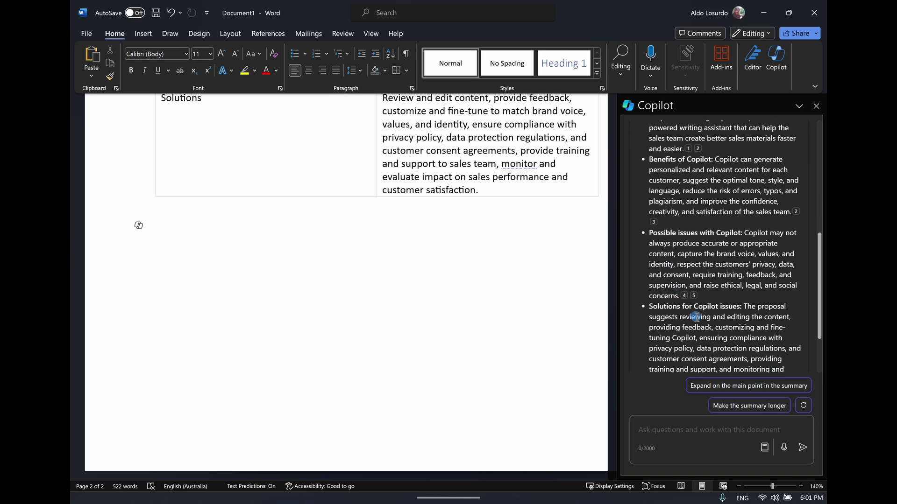
pyautogui.scroll(-3, 688, 322)
# Ask Copilot to "make the summarization shorter" and review the shortened summary.
pyautogui.click(687, 426)
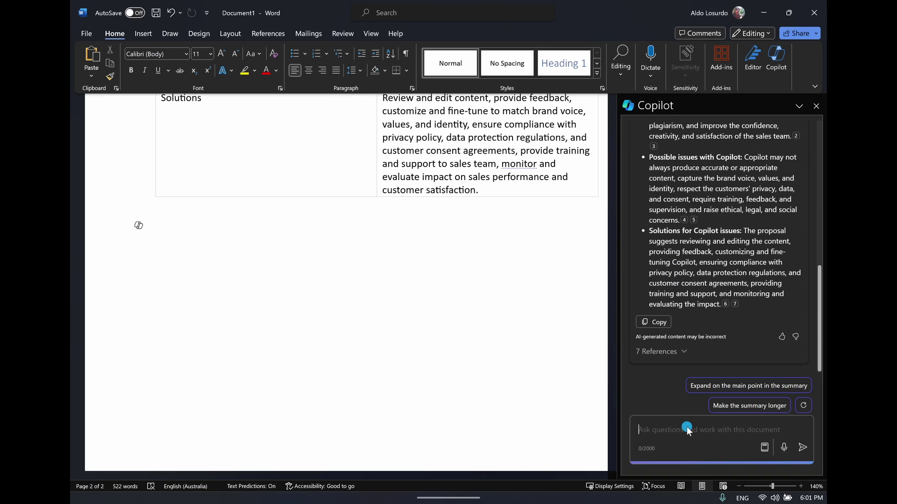
pyautogui.write('make the')
pyautogui.write('summ')
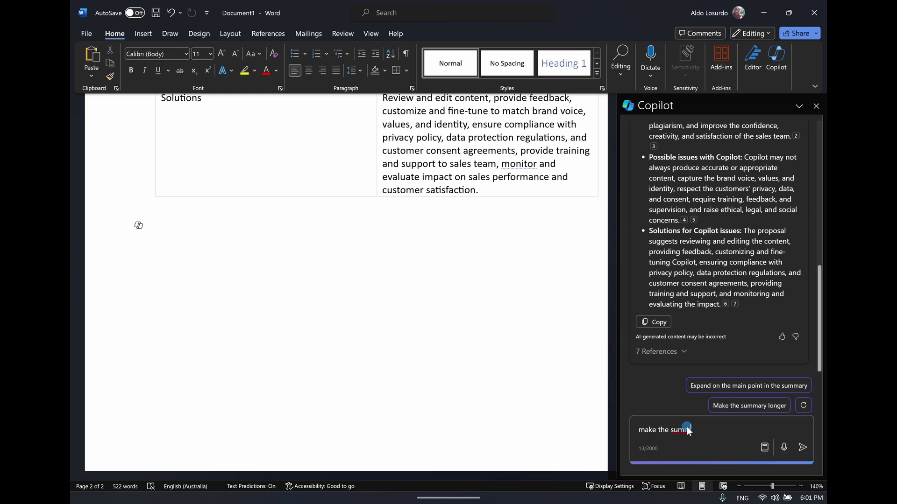
pyautogui.write('arization shorter')
pyautogui.press('Return')
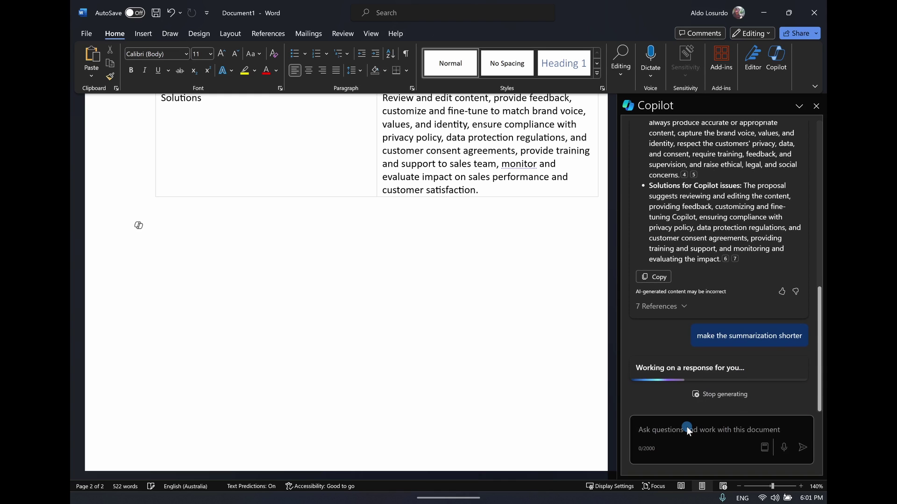
pyautogui.scroll(3, 671, 265)
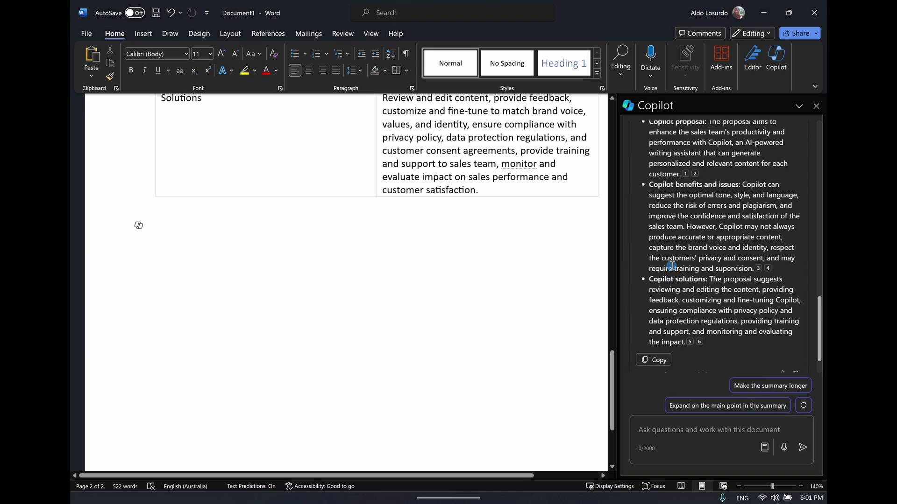
pyautogui.scroll(-1, 671, 264)
pyautogui.scroll(-1, 671, 265)
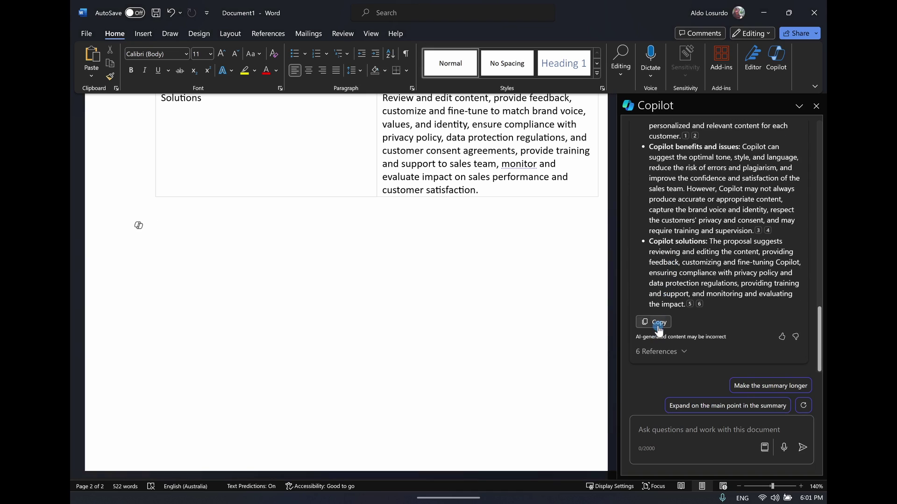
# Copy Copilot's shortened summary and paste it on the blank line below the table with Merge Formatting.
pyautogui.click(658, 325)
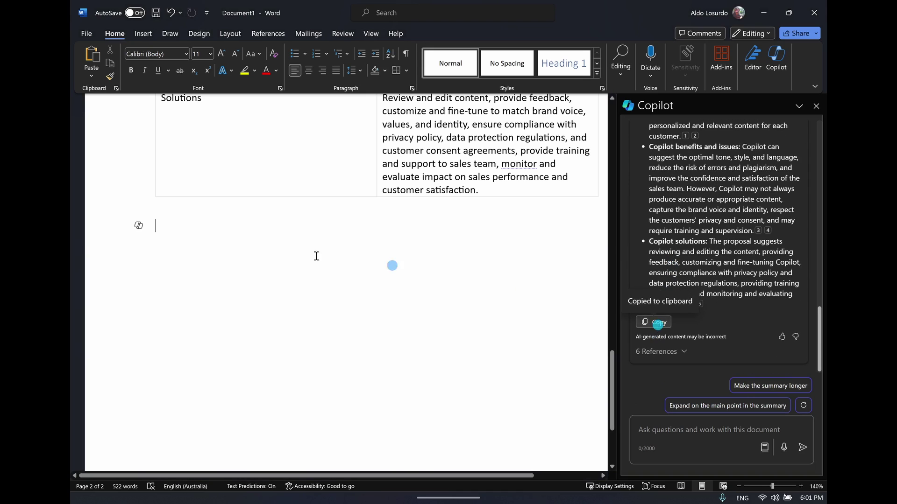
pyautogui.rightClick(155, 228)
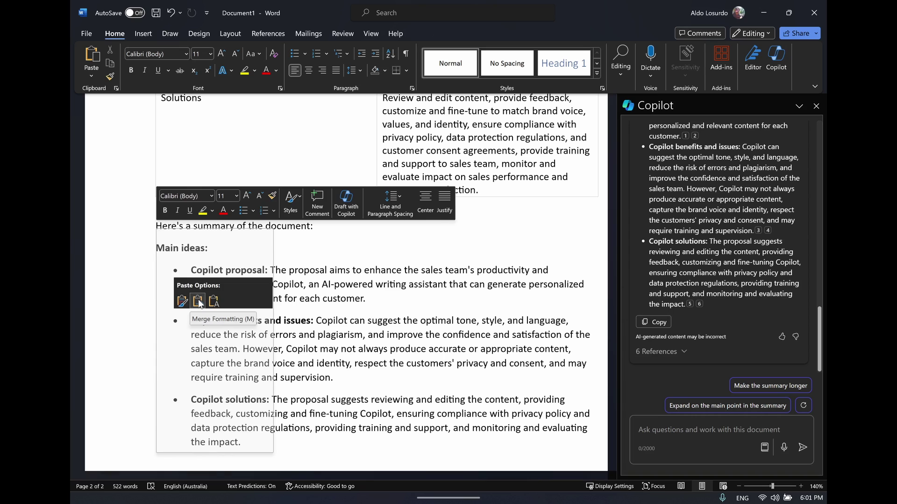
pyautogui.click(199, 303)
pyautogui.scroll(-2, 198, 302)
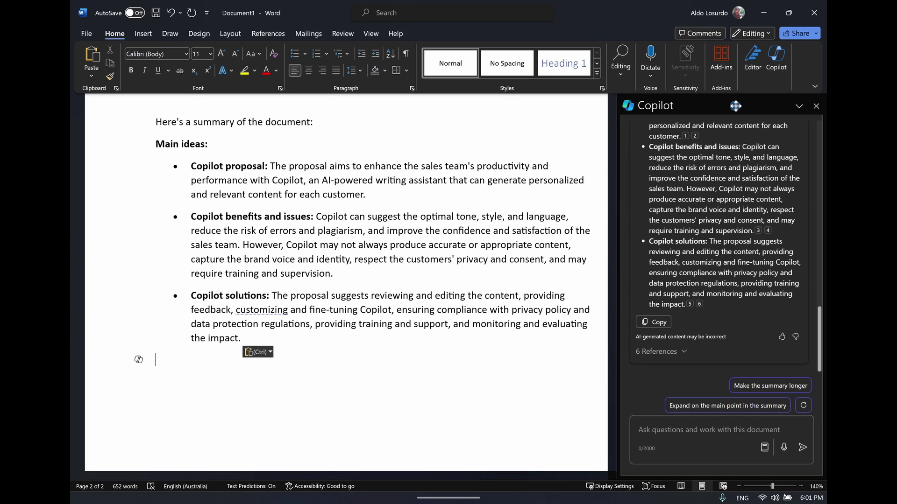
# Undock the Copilot pane so it floats over the document, and enlarge it until its suggested prompts fit.
pyautogui.click(798, 107)
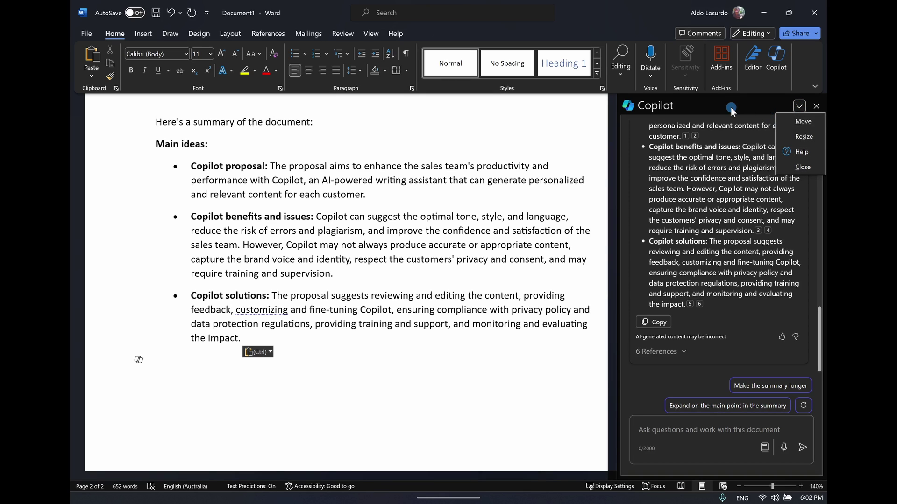
pyautogui.moveTo(716, 118); pyautogui.dragTo(704, 96)
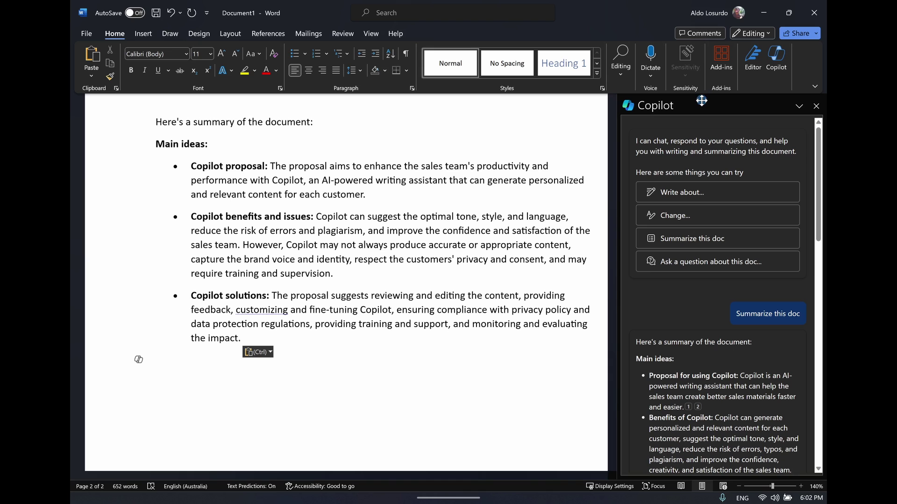
pyautogui.moveTo(669, 159); pyautogui.dragTo(354, 93)
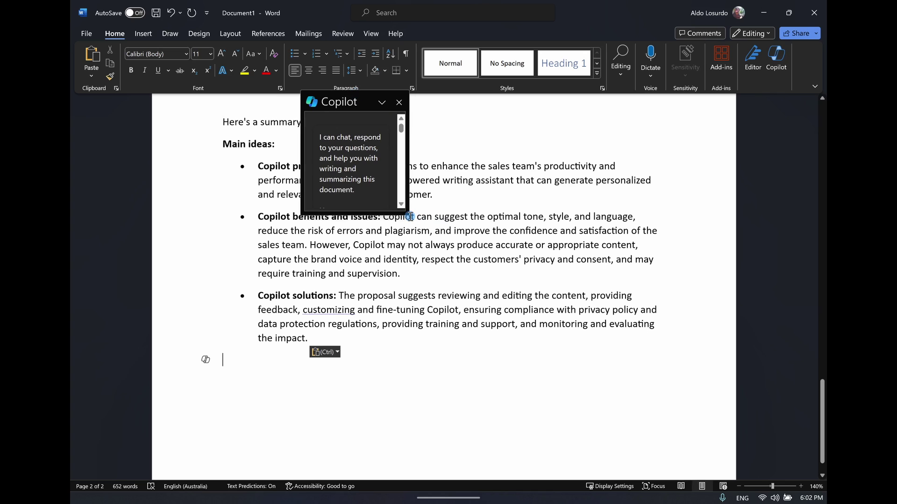
pyautogui.moveTo(410, 216); pyautogui.dragTo(564, 352)
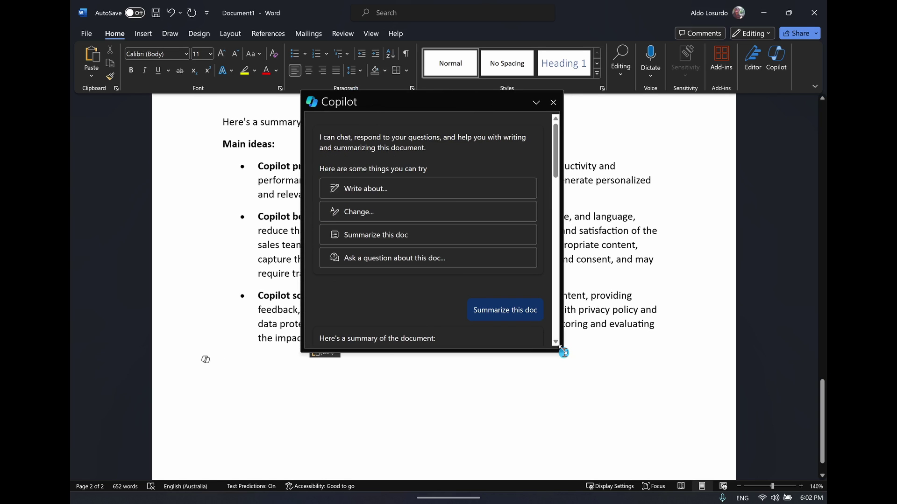